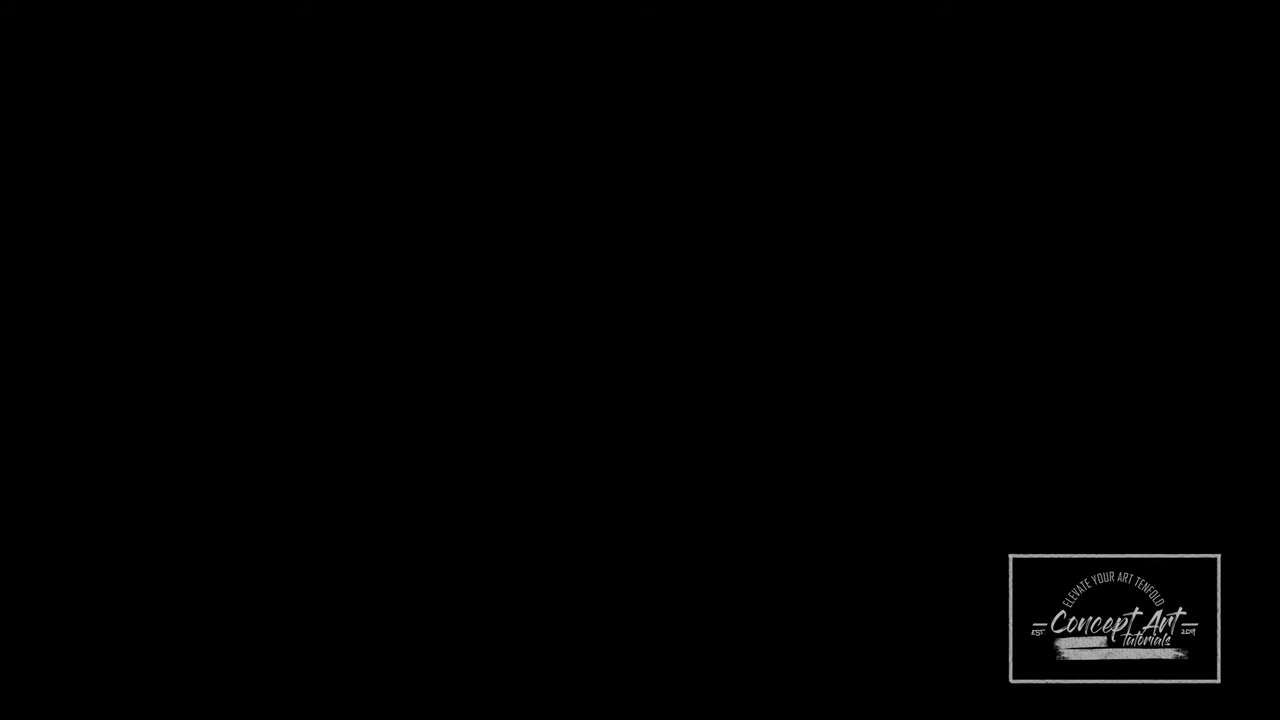
- Switch to the Lasso tool to trace a tall standing-stone outline on the canvas's left
key(l)
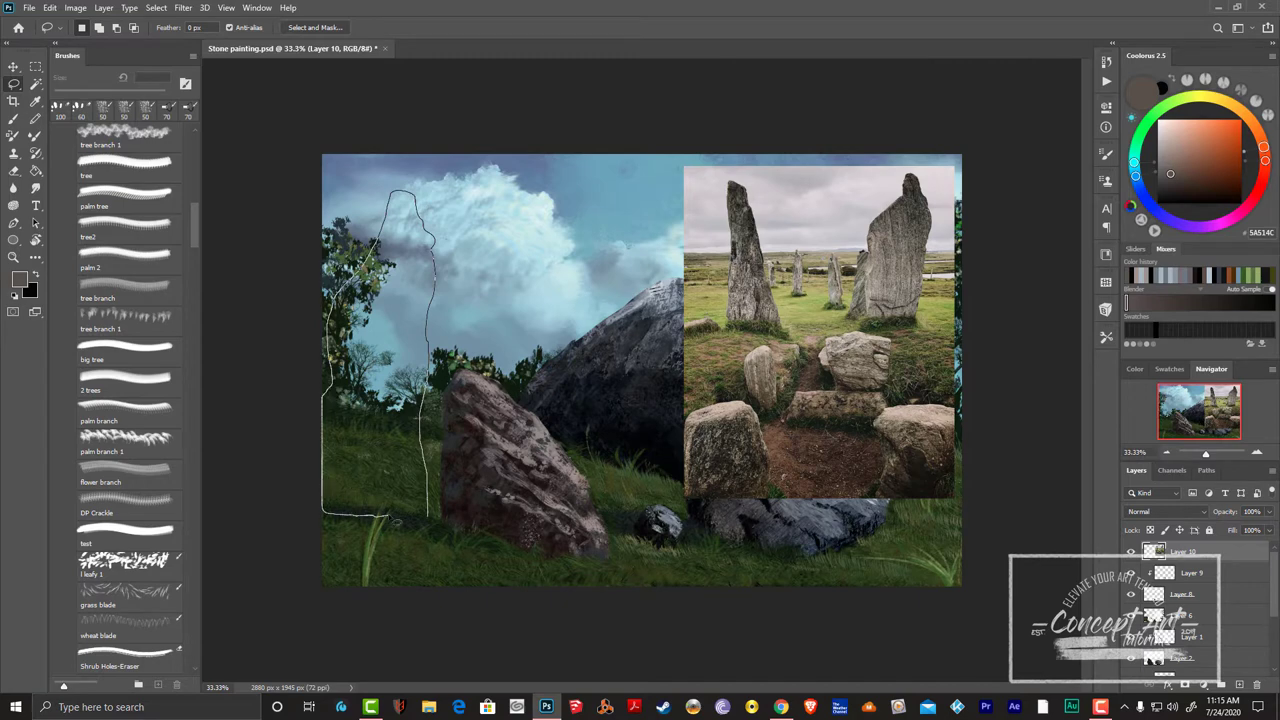
- Close the stone outline and load a near-black 'rock paint no transfer' brush
drag(395, 520, 390, 515)
click(1132, 275)
key(b)
scroll(189, 573, down, 10)
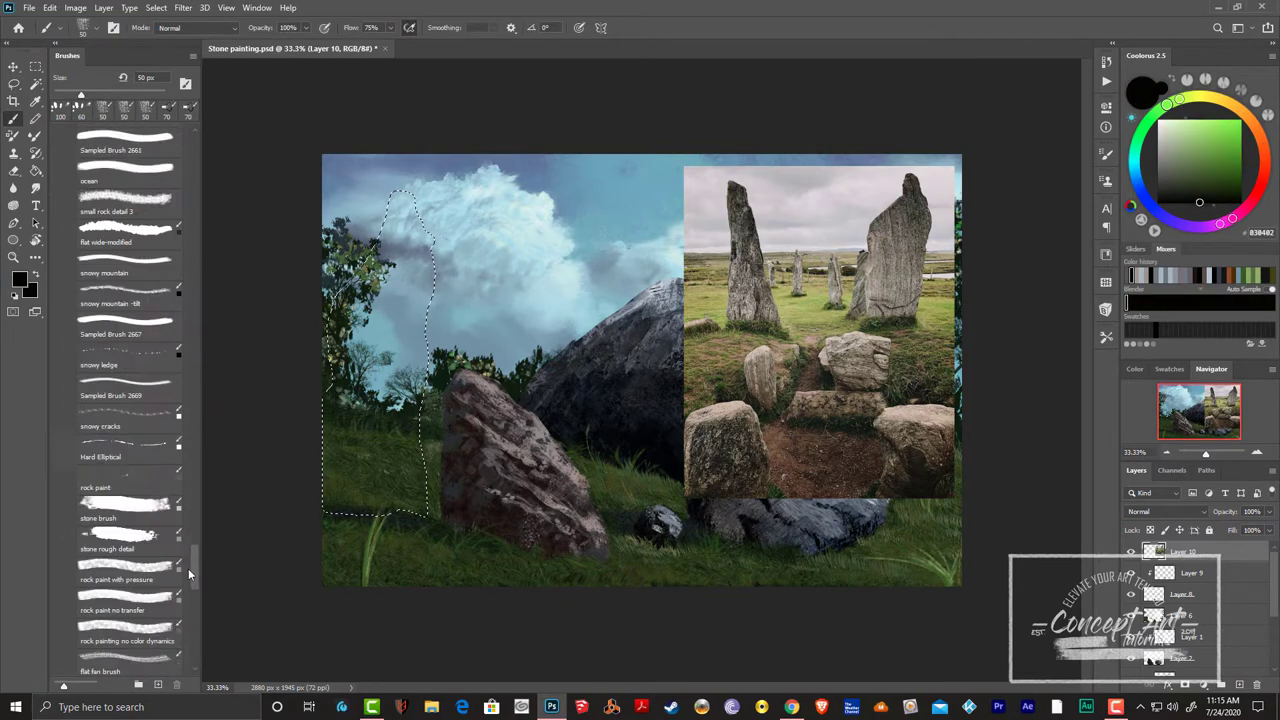
scroll(189, 573, down, 5)
click(125, 258)
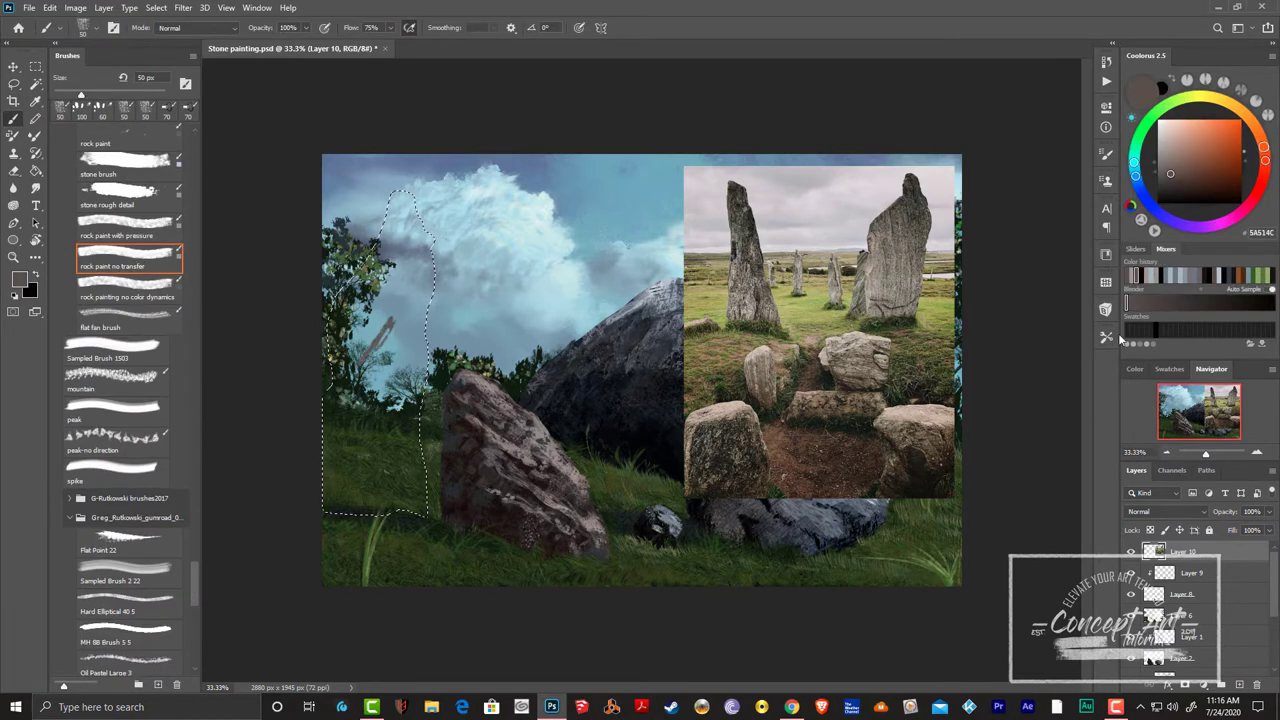
- Paint the stone selection solid dark, pick a dark brown, and deselect
drag(380, 220, 390, 460)
drag(380, 200, 400, 360)
drag(400, 300, 510, 370)
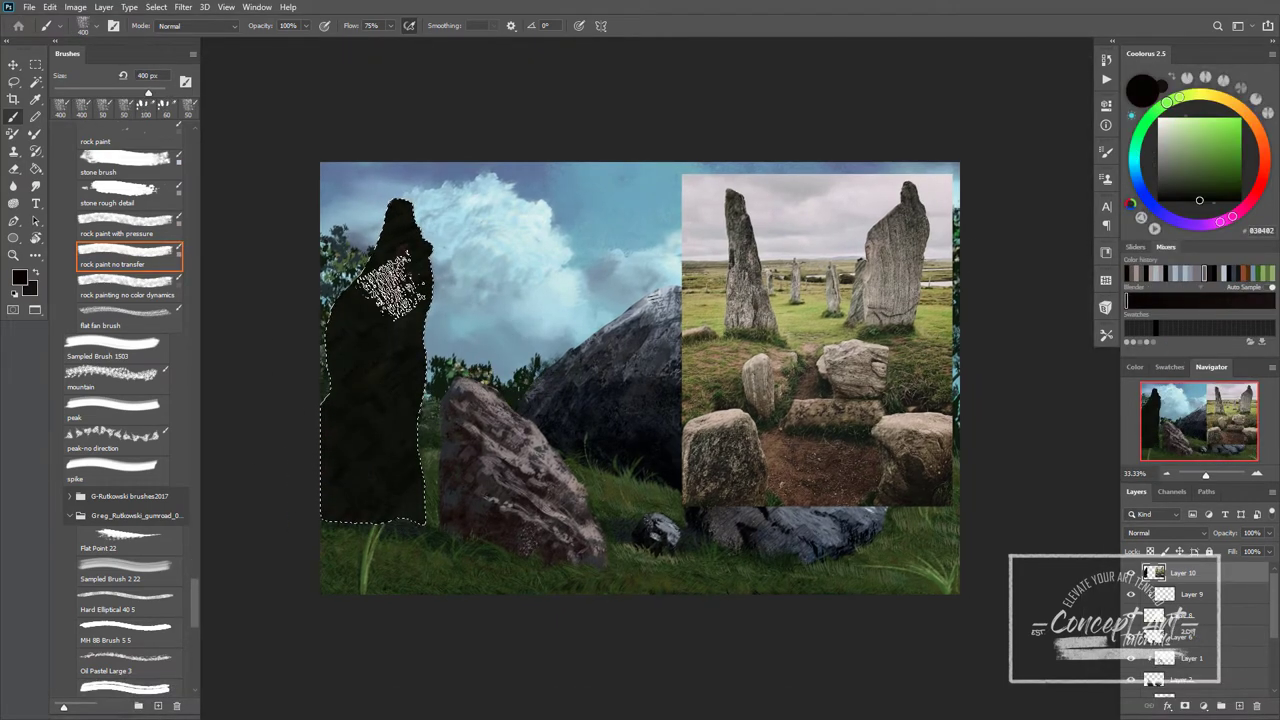
alt+click(396, 233)
key(ctrl+d)
- Add a new layer above Layer 10 and pick a light grey-beige sampled from the photo
key(m)
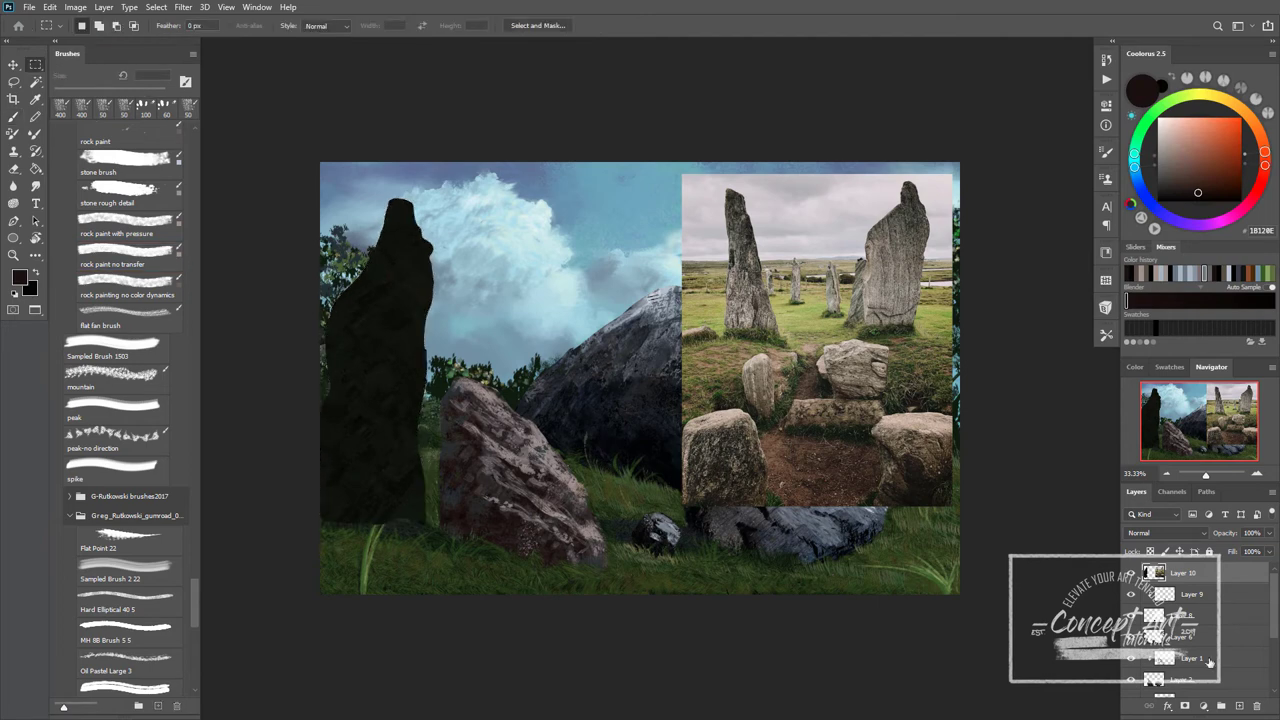
click(1239, 706)
click(125, 255)
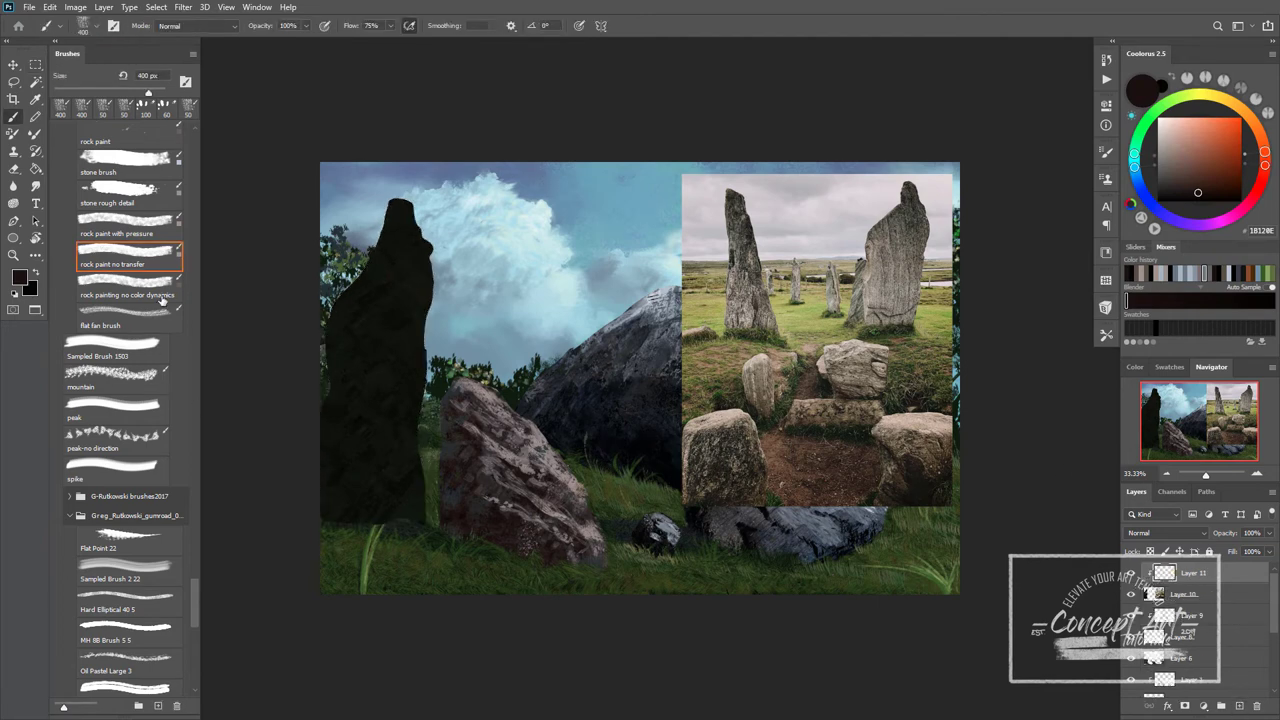
key(i)
click(876, 268)
key(b)
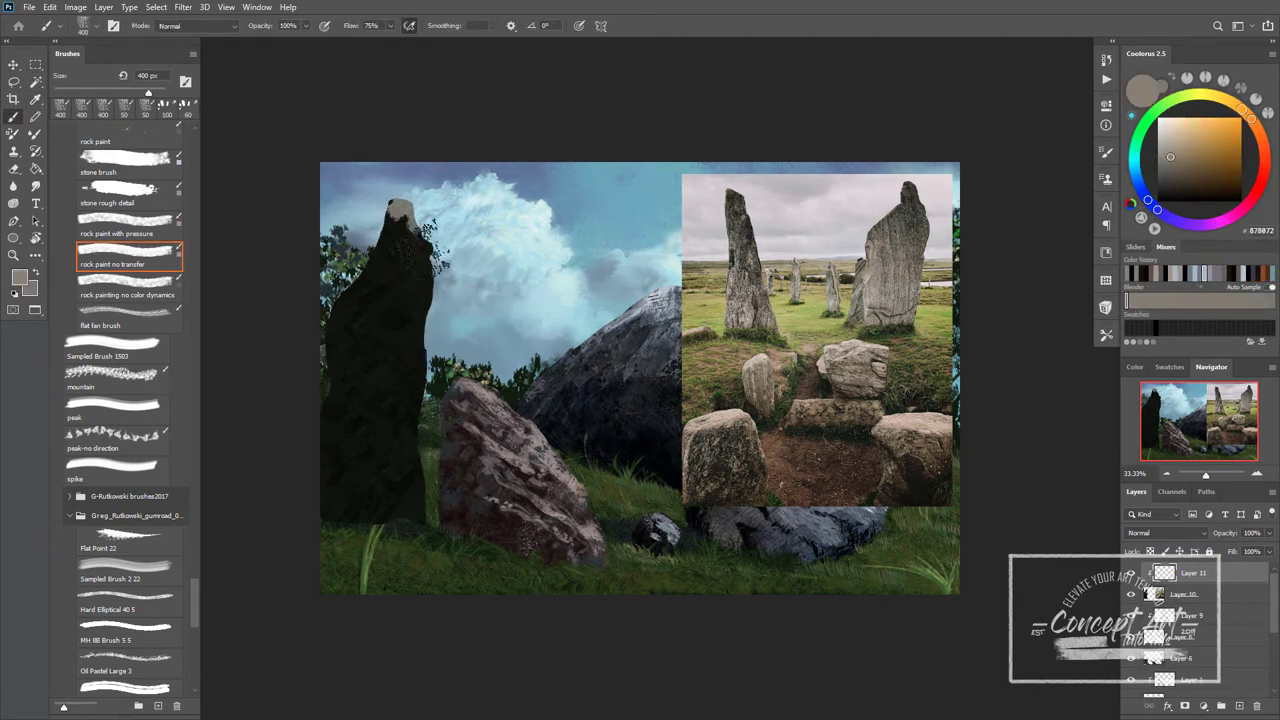
alt+click(407, 206)
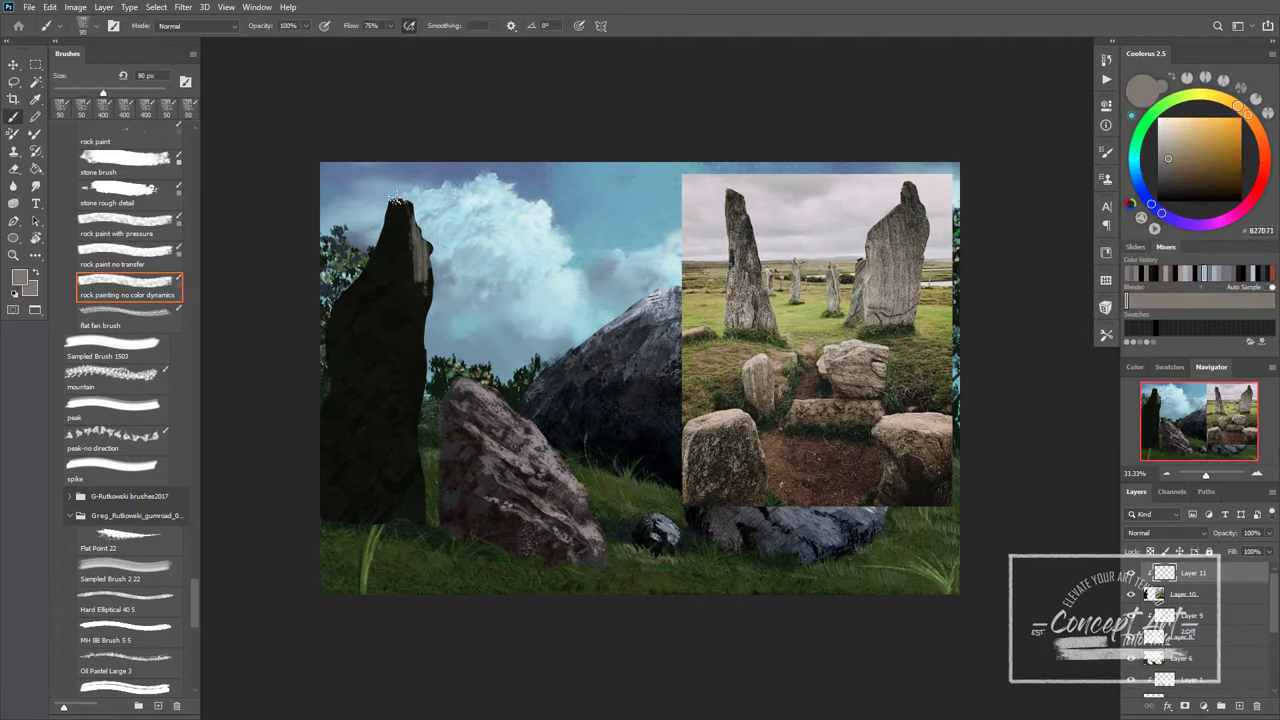
- Paint four light vertical highlight streaks down the dark stone
drag(419, 280, 412, 398)
drag(429, 244, 426, 368)
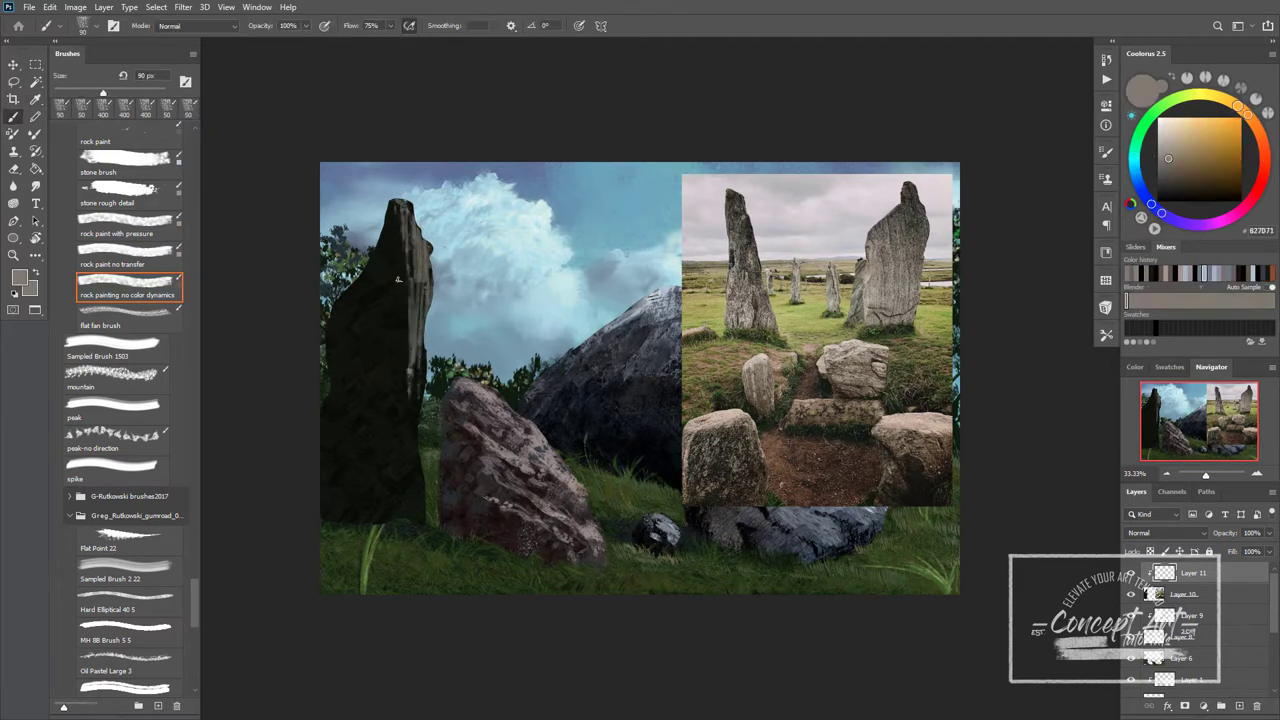
drag(400, 268, 405, 450)
drag(395, 210, 390, 394)
scroll(194, 603, up, 5)
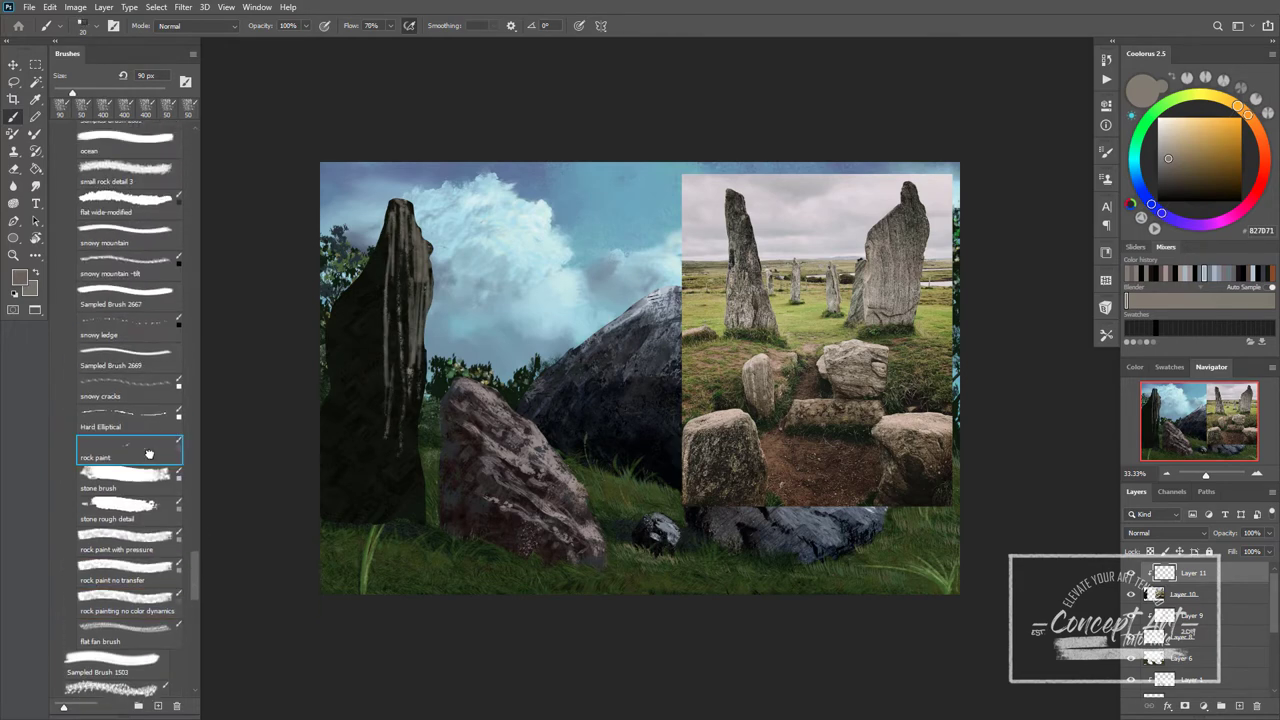
- Load the 'rock paint' brush with a photo grey and streak the stone's upper part
key(i)
click(897, 243)
click(128, 450)
mouse_move(404, 204)
mouse_down()
mouse_move(402, 300)
mouse_move(420, 304)
mouse_up()
drag(426, 236, 418, 326)
drag(398, 262, 392, 368)
drag(392, 202, 380, 390)
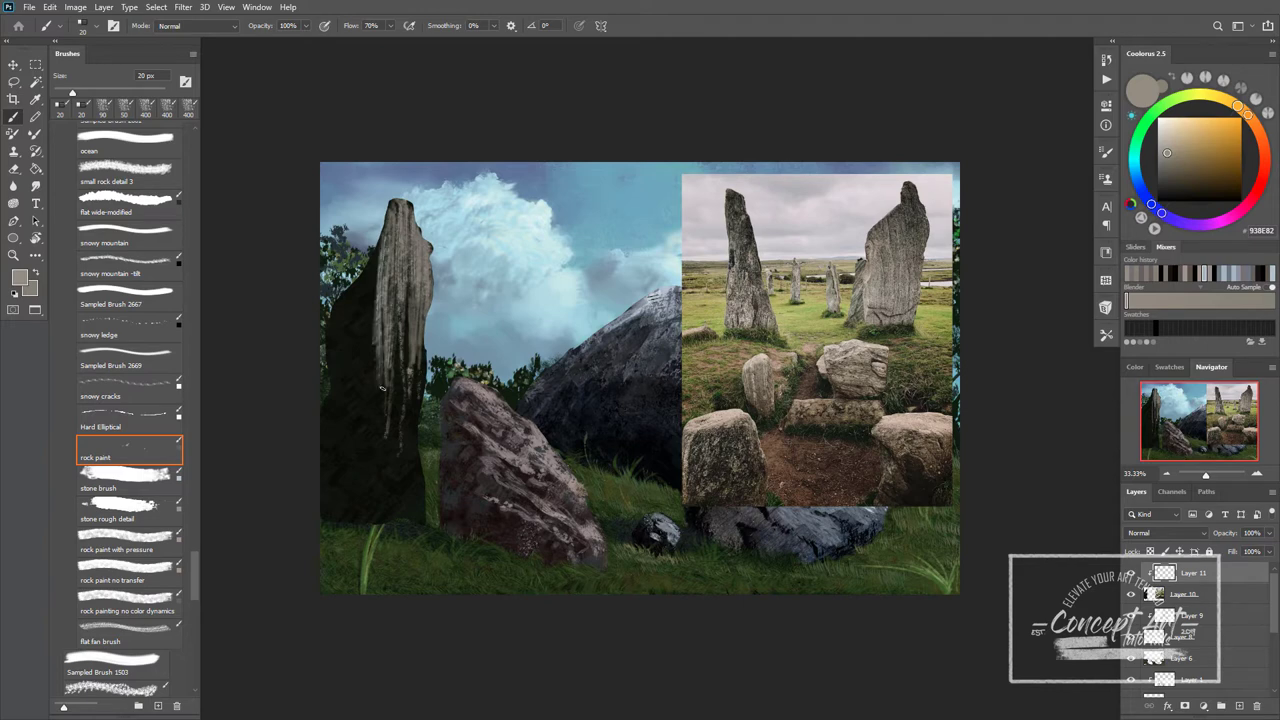
- Add grey streaks to the stone's middle, lower right and left, using a slightly darker grey
drag(398, 302, 400, 432)
drag(418, 328, 412, 440)
drag(408, 376, 410, 488)
drag(406, 412, 406, 522)
drag(372, 310, 372, 482)
alt+click(378, 300)
drag(378, 242, 370, 453)
- Cover the stone's dark left side and lower edges with streaks, then pick a lighter grey
mouse_move(368, 268)
mouse_down()
mouse_move(360, 398)
mouse_move(346, 378)
mouse_up()
drag(338, 298, 354, 481)
mouse_move(366, 382)
mouse_down()
mouse_move(370, 518)
mouse_move(338, 496)
mouse_move(398, 522)
mouse_up()
drag(412, 396, 414, 494)
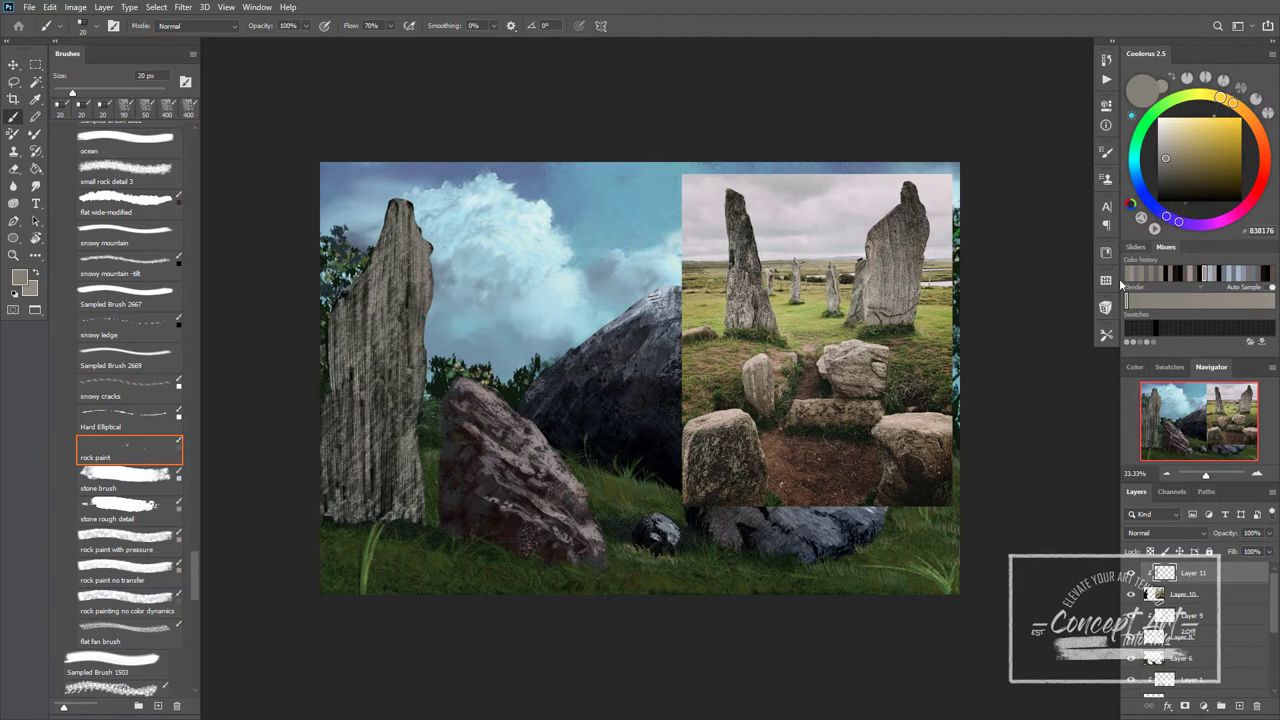
alt+click(380, 492)
- Darken the stone's right edge and lower base with mauve-grey and very dark brown strokes
click(1124, 300)
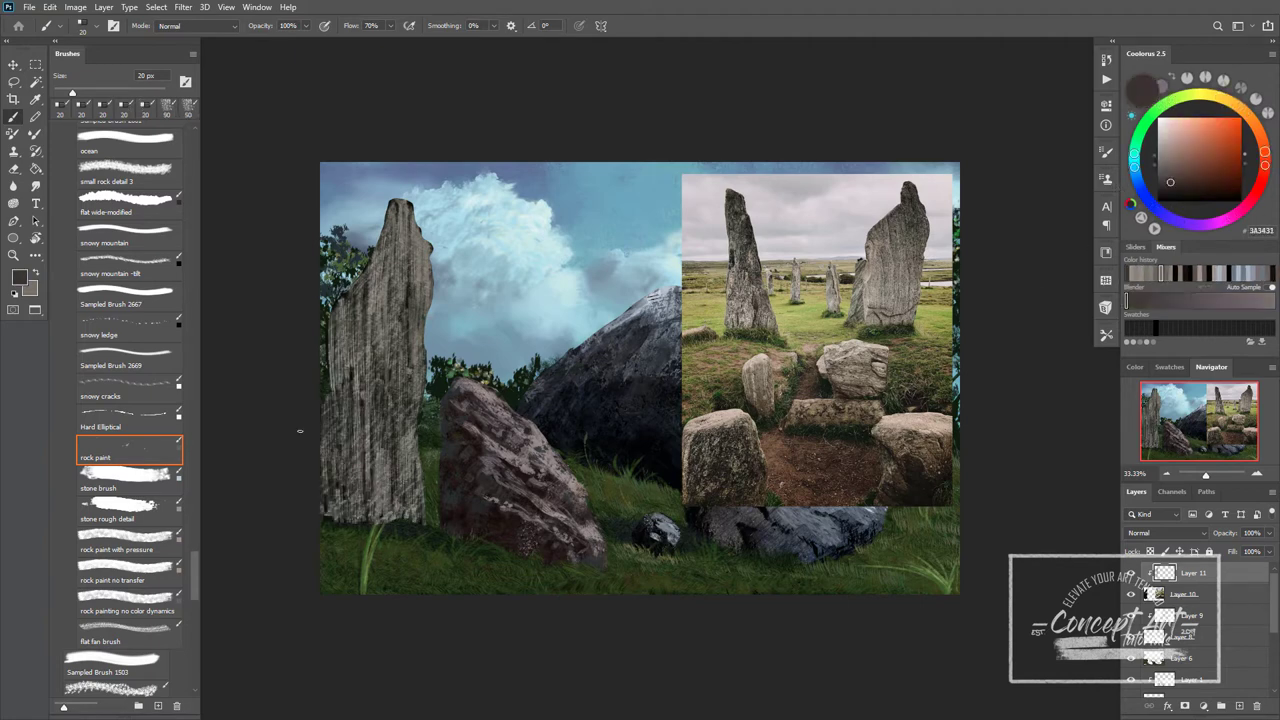
drag(408, 444, 413, 470)
mouse_move(395, 405)
mouse_down()
mouse_move(384, 502)
mouse_move(350, 497)
mouse_up()
alt+click(409, 523)
drag(372, 405, 370, 520)
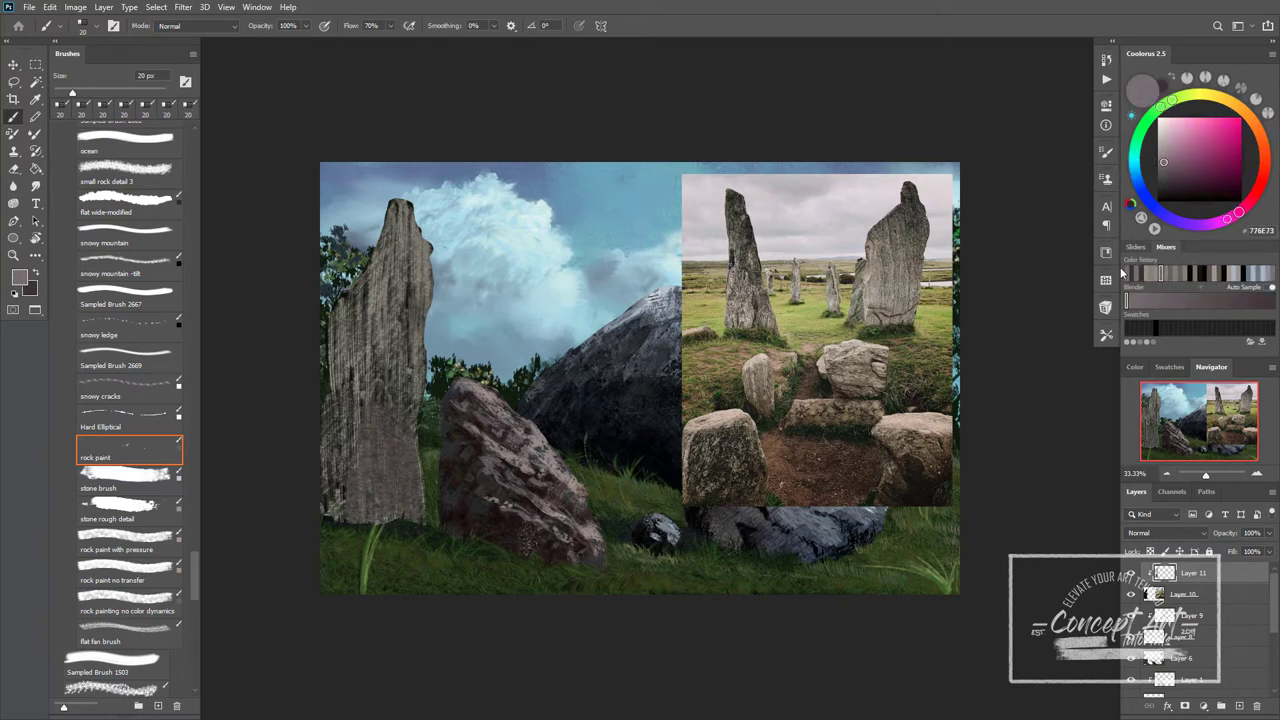
mouse_move(372, 420)
mouse_down()
mouse_move(374, 478)
mouse_move(407, 498)
mouse_move(385, 410)
mouse_move(350, 520)
mouse_move(398, 489)
mouse_up()
- Enlarge the brush and dab dark green foliage touches around the stone, undoing a stray dark mark
key(d)
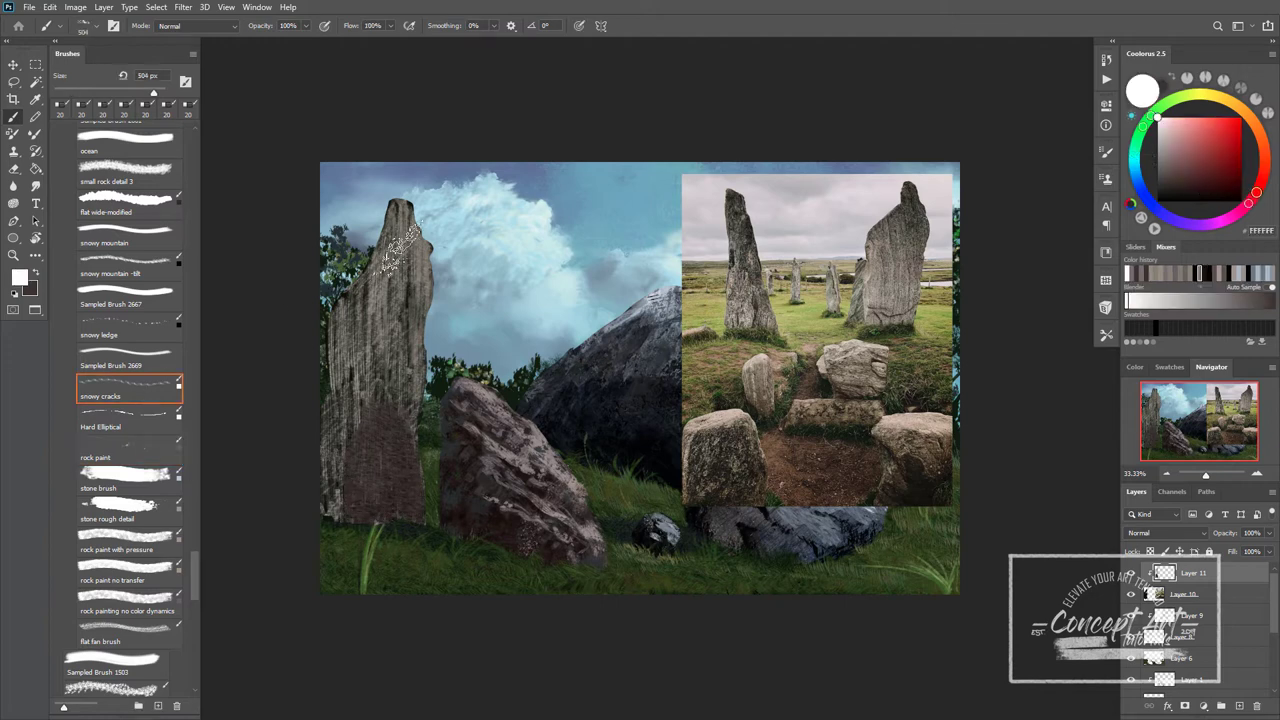
key(comma)
key(comma)
key(comma)
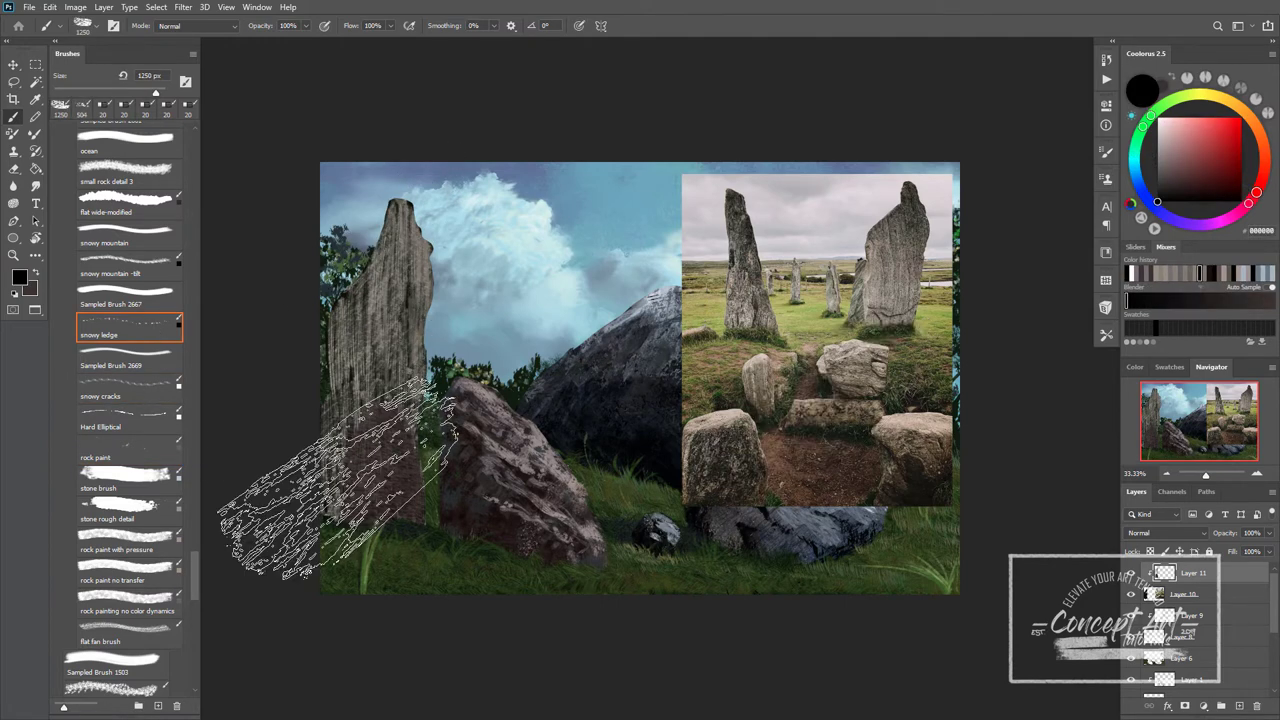
alt+click(397, 392)
drag(350, 225, 335, 290)
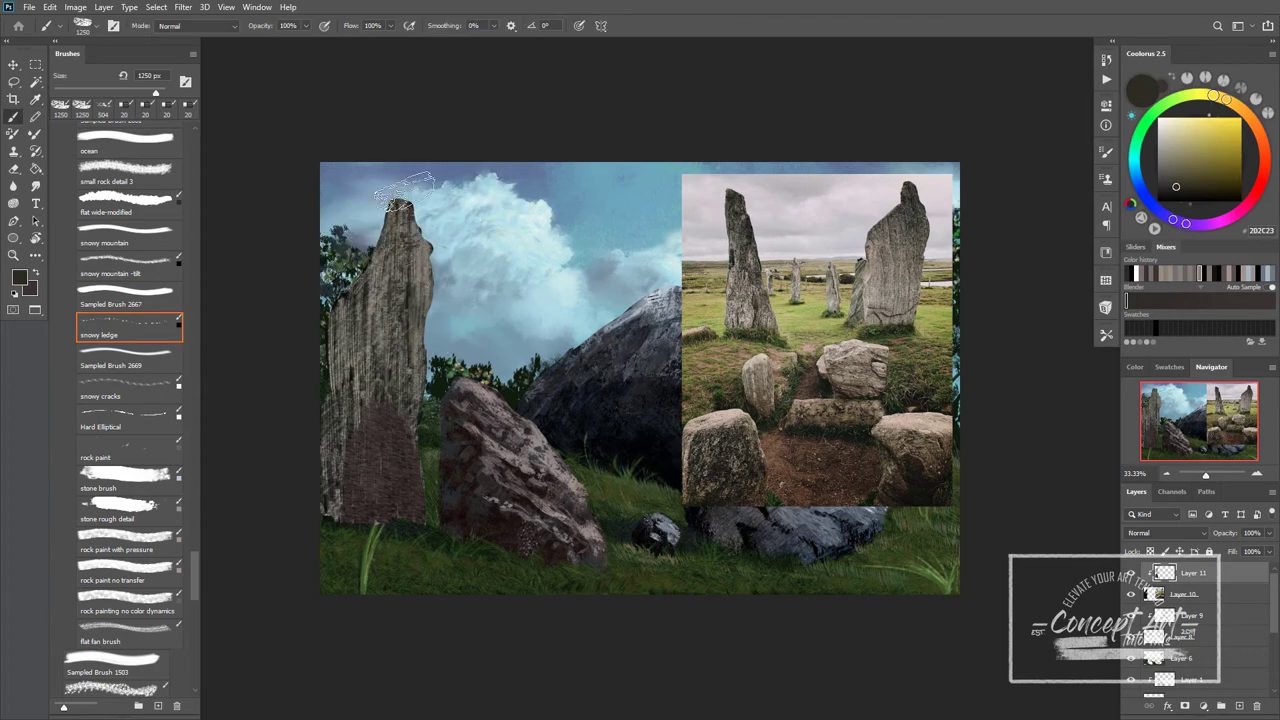
drag(380, 410, 400, 470)
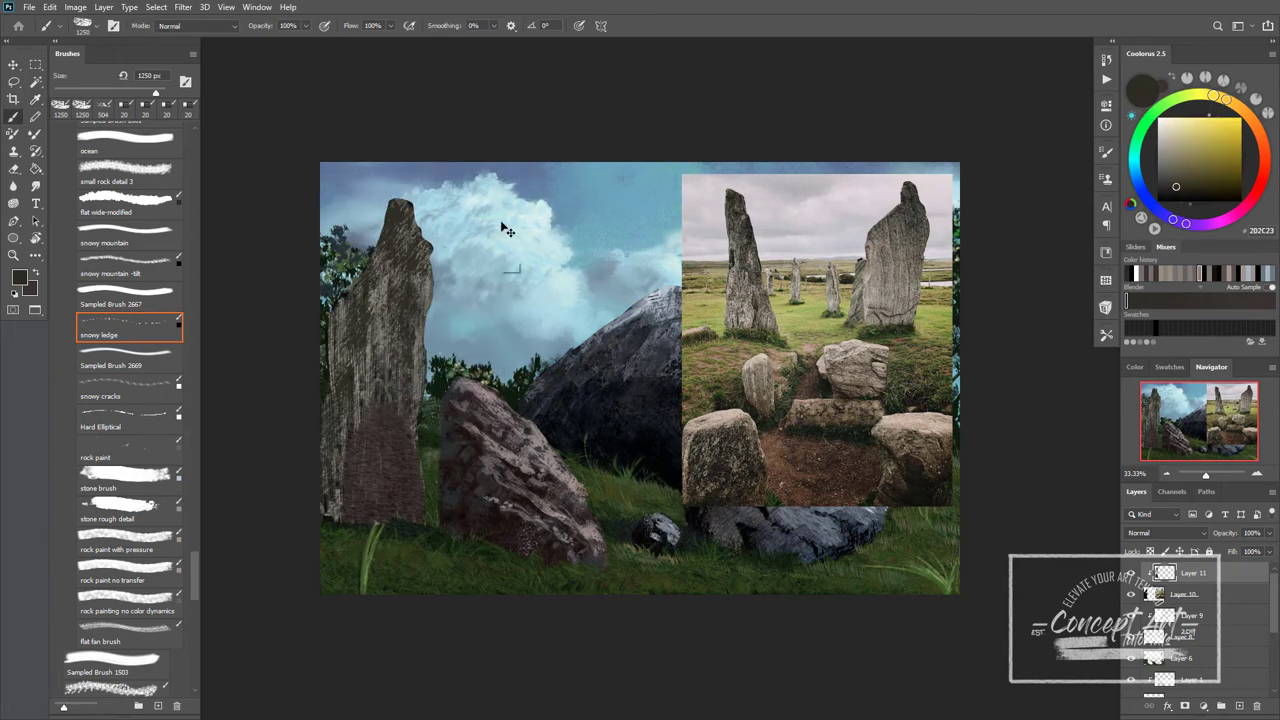
key(comma)
key(d)
drag(400, 230, 412, 298)
key(ctrl+z)
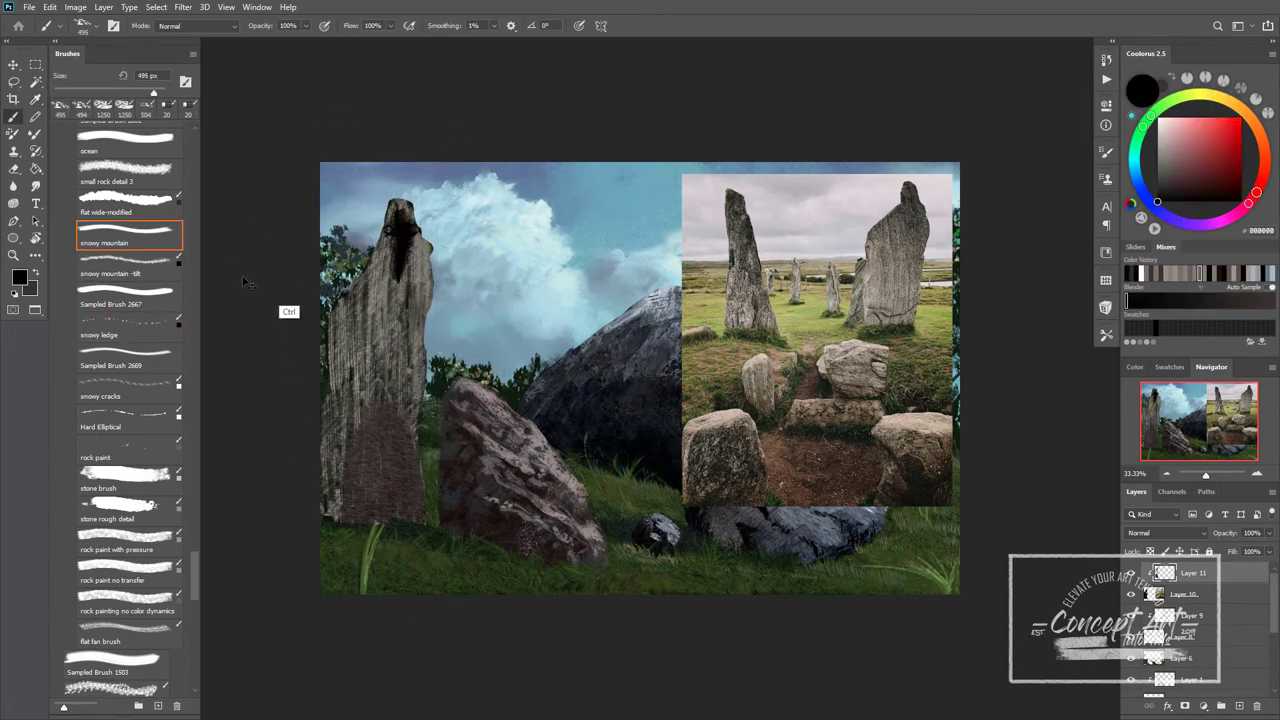
- Texture the stone's top in grey-green and left side in light grey with the rough stone surface brush
scroll(192, 534, up, 5)
click(110, 350)
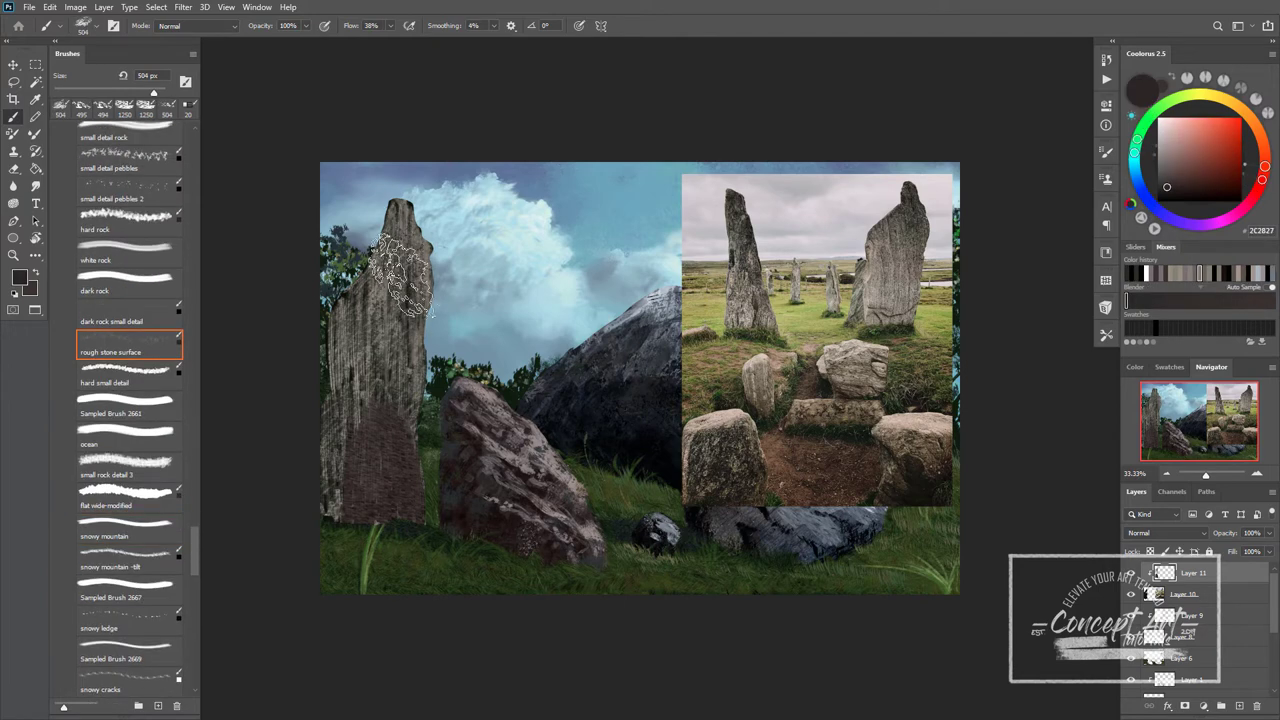
alt+click(400, 225)
drag(400, 225, 400, 300)
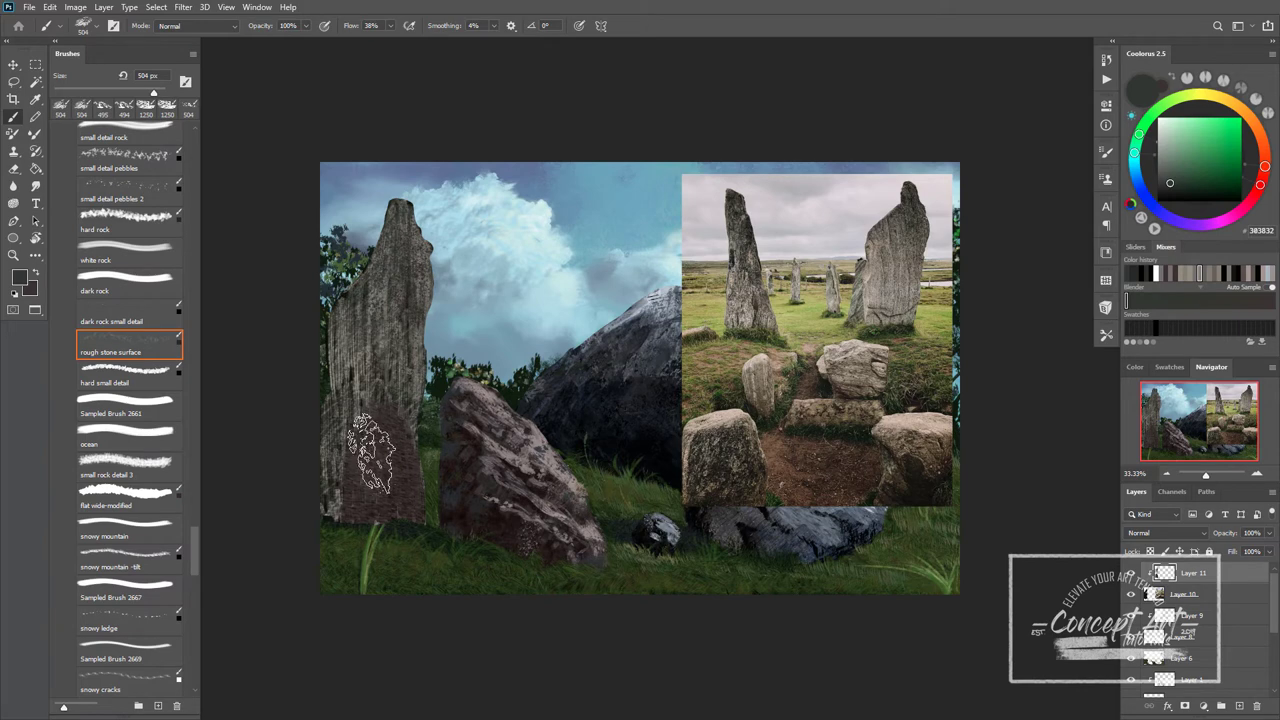
alt+click(821, 249)
drag(345, 378, 345, 300)
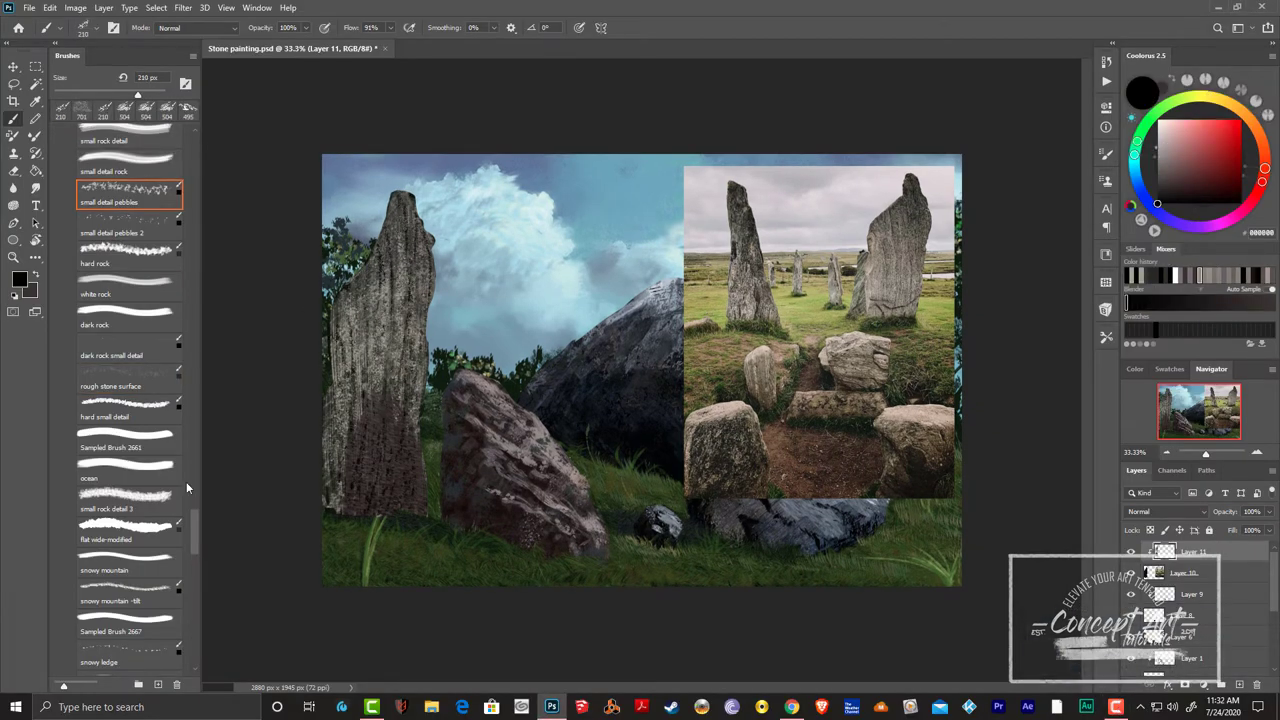
- Try the crack 2 and stoke cracks brushes with a grey-brown colour
scroll(130, 481, up, 5)
click(128, 368)
alt+click(370, 331)
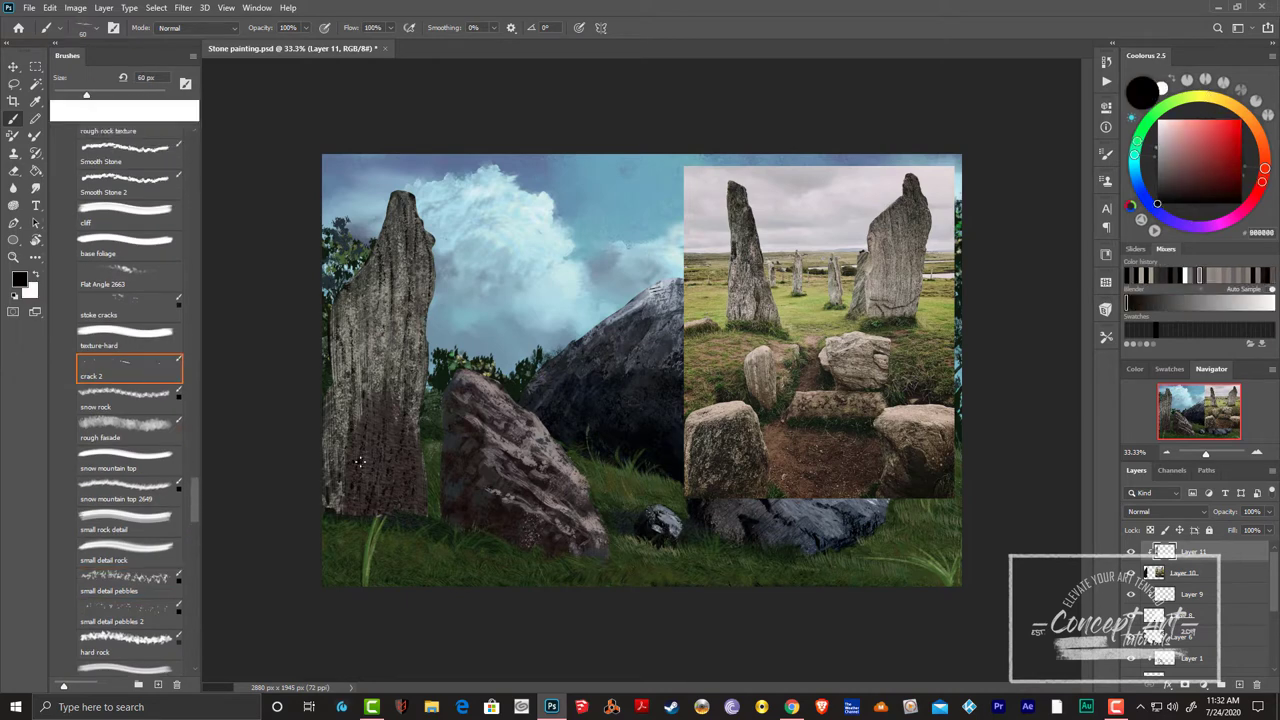
click(130, 312)
drag(193, 500, 193, 570)
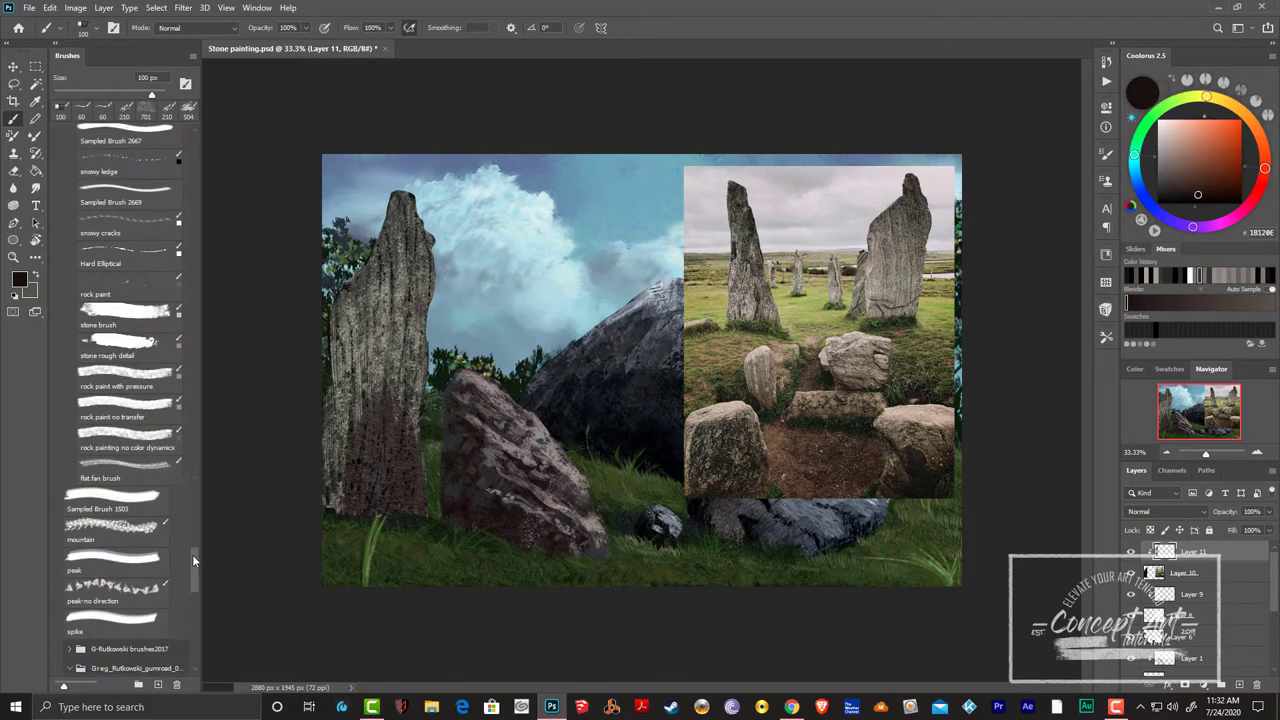
- Set the Hard Elliptical brush tip angle to 24° and sample grey stone colours for cracks
click(128, 284)
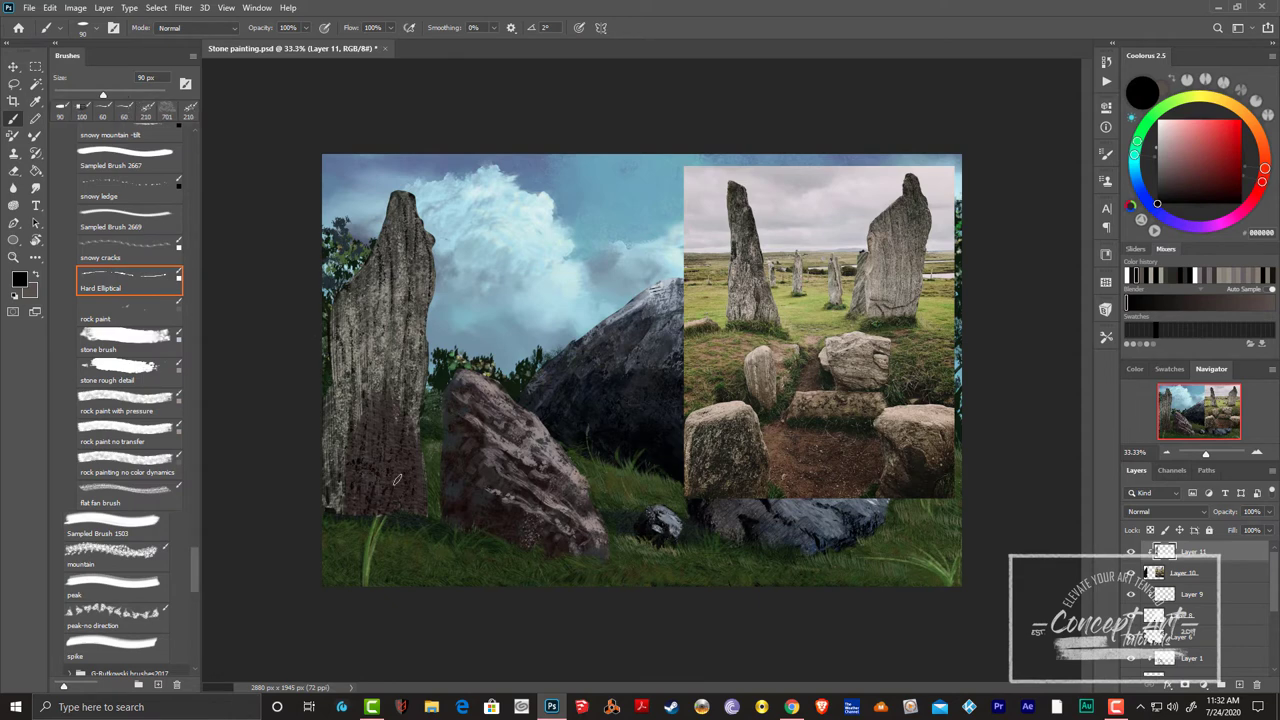
key(F5)
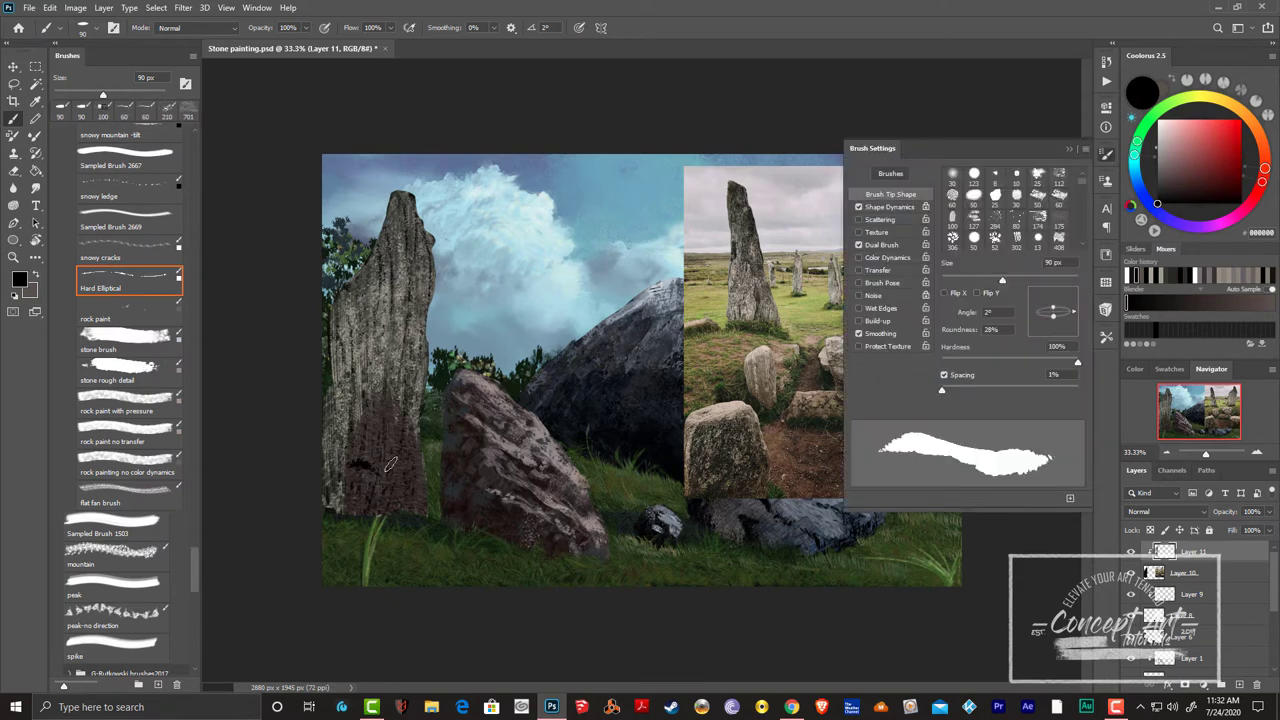
drag(1072, 312, 1068, 304)
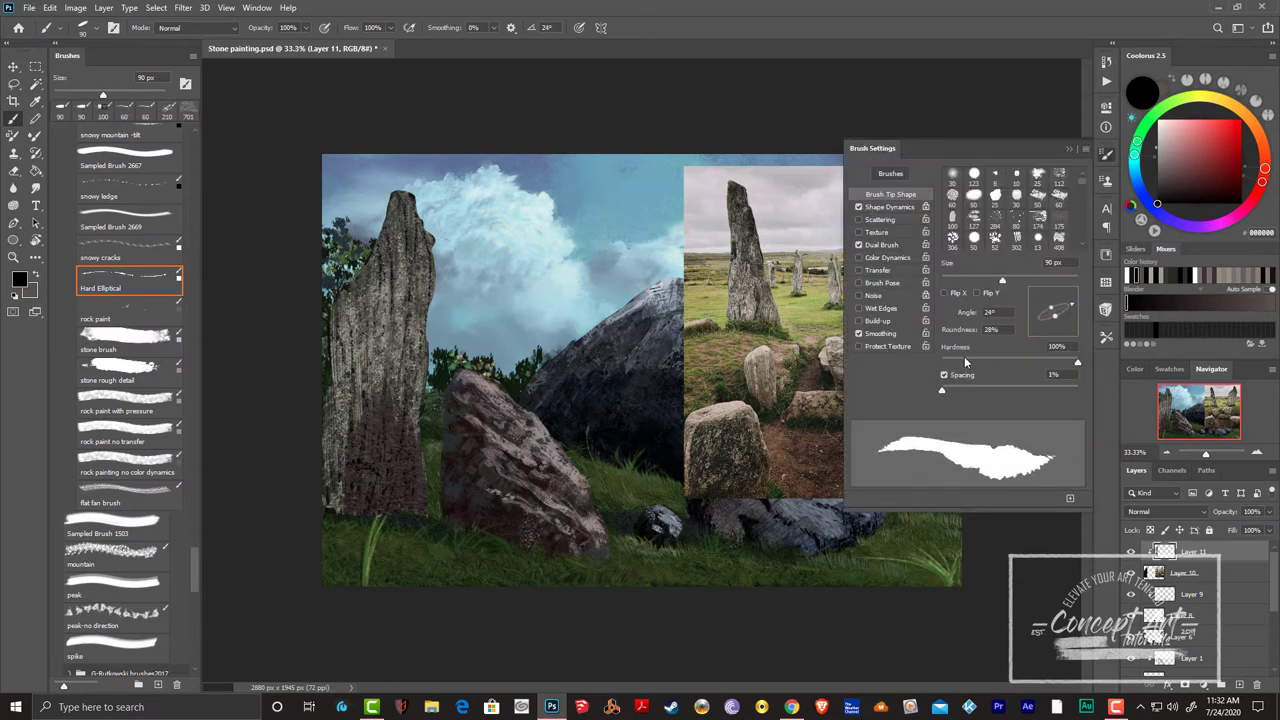
click(889, 206)
key(F5)
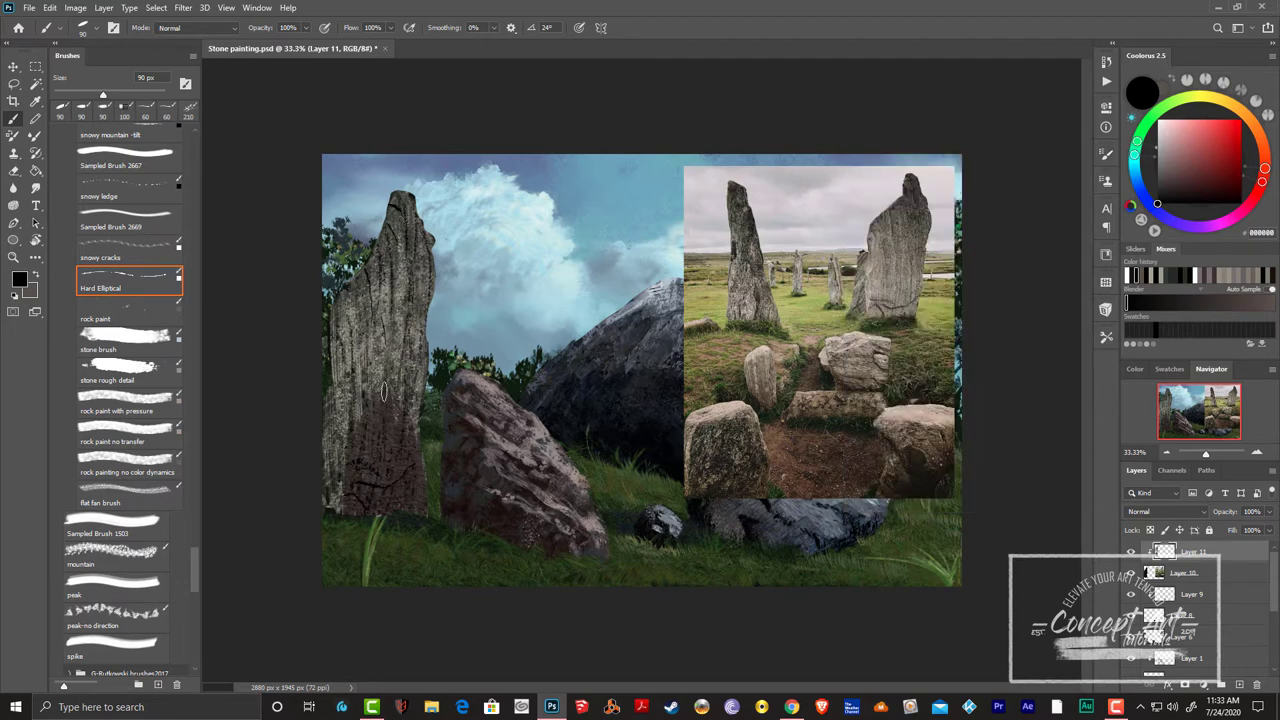
alt+click(326, 403)
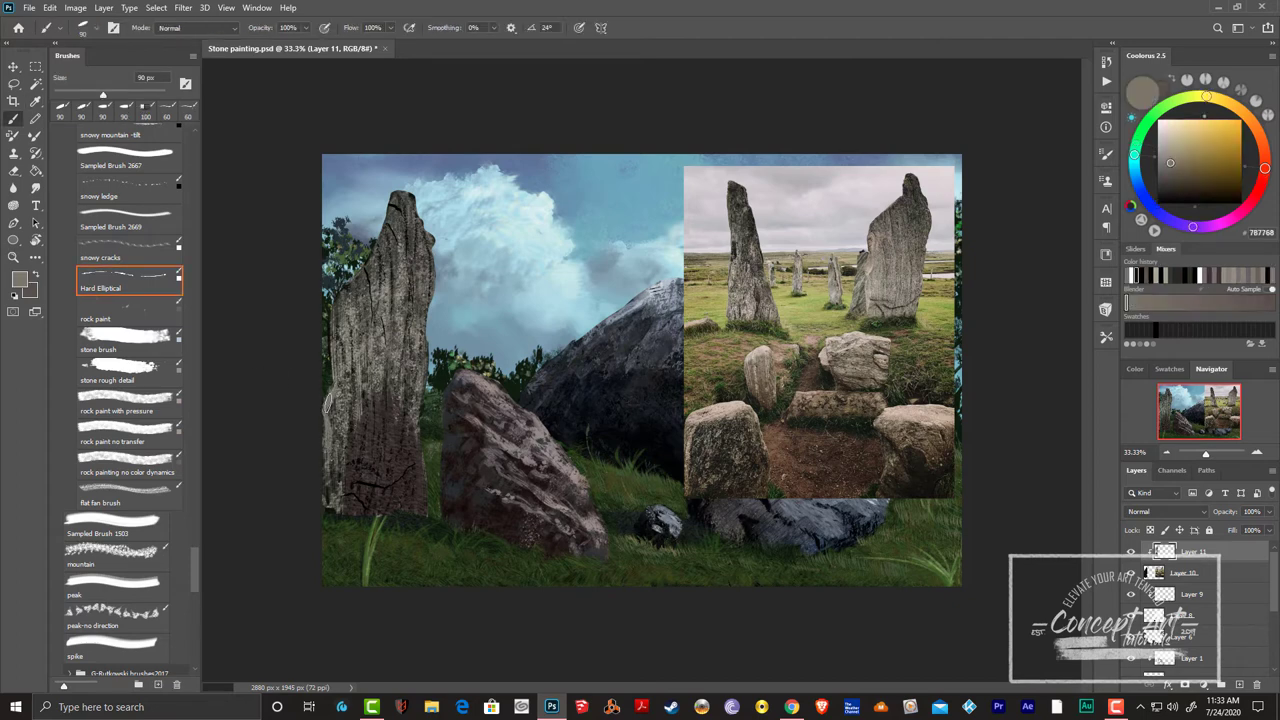
alt+click(338, 305)
key(r)
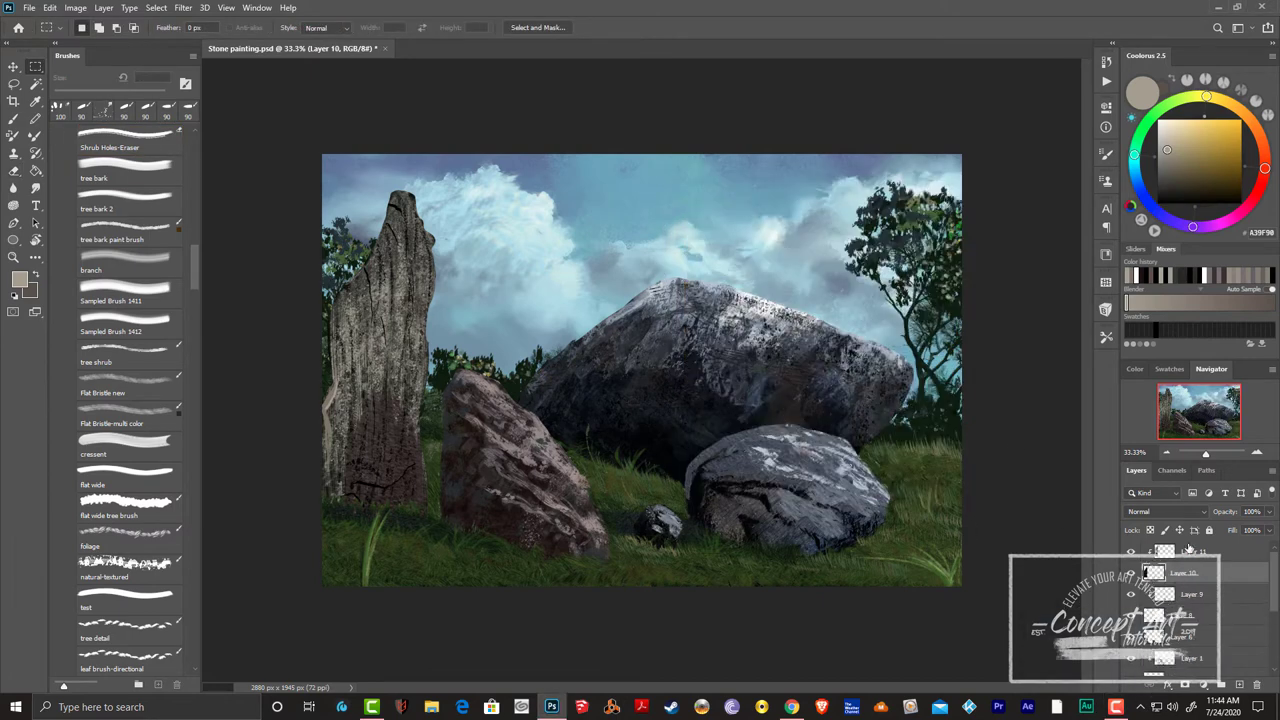
- Place the pasted reference photo at the upper left and lasso a boulder outline in the foreground grass
key(ctrl+v)
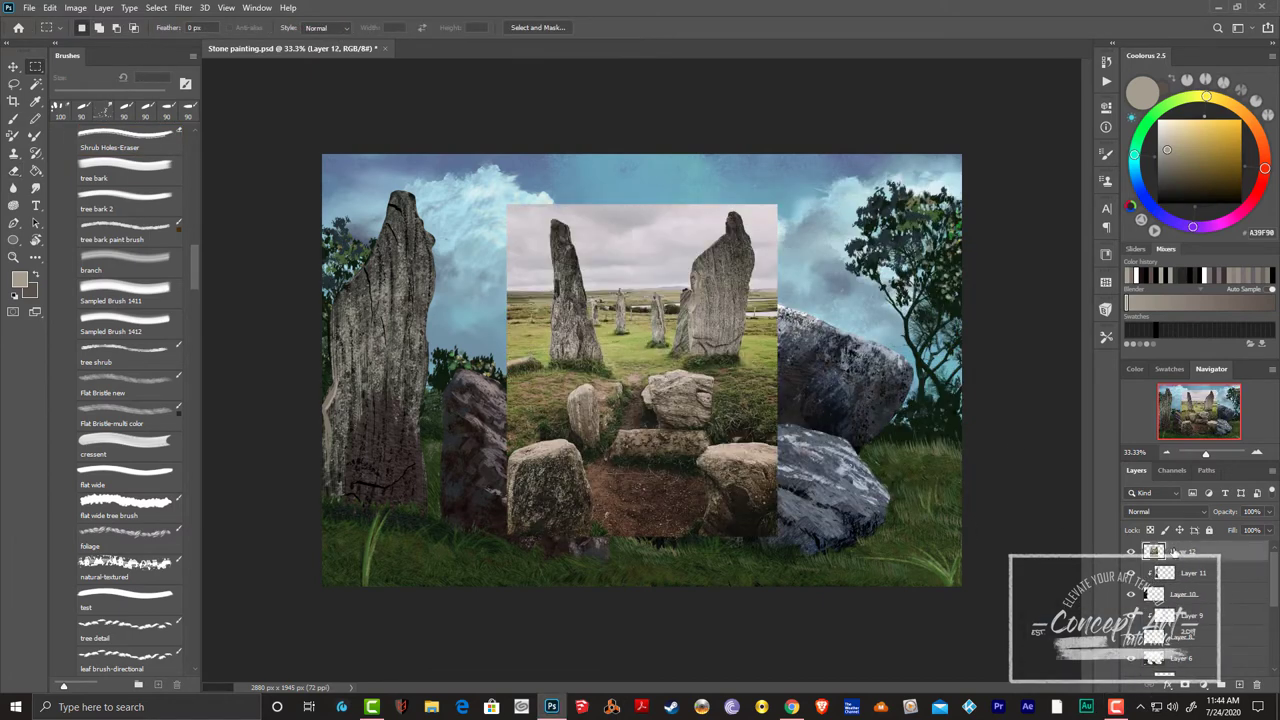
key(v)
drag(640, 370, 454, 327)
key(l)
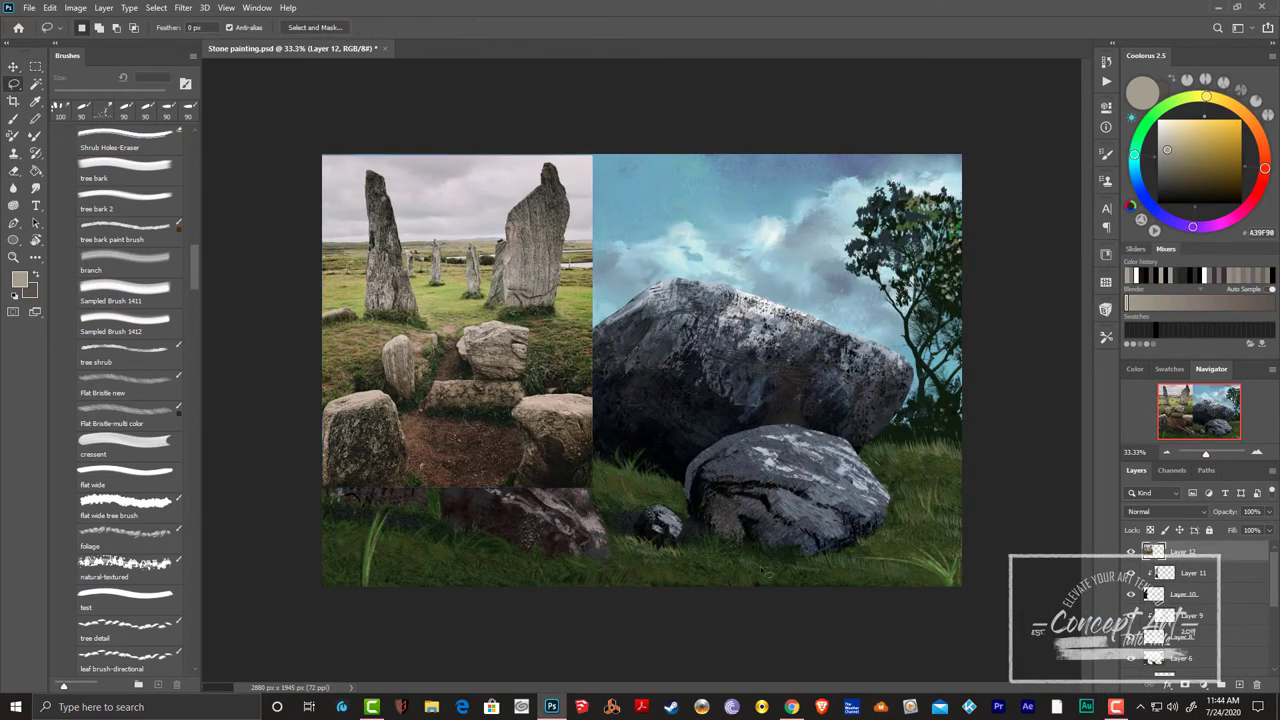
drag(712, 592, 786, 598)
- Fill the outlined boulder with a dark colour sampled from the painting
key(b)
alt+click(713, 486)
mouse_move(710, 545)
mouse_down()
mouse_move(720, 565)
mouse_move(772, 540)
mouse_up()
scroll(138, 430, down, 5)
- Paint light beige rock texture across the boulder with the mountain brush, then sample dark browns
click(128, 240)
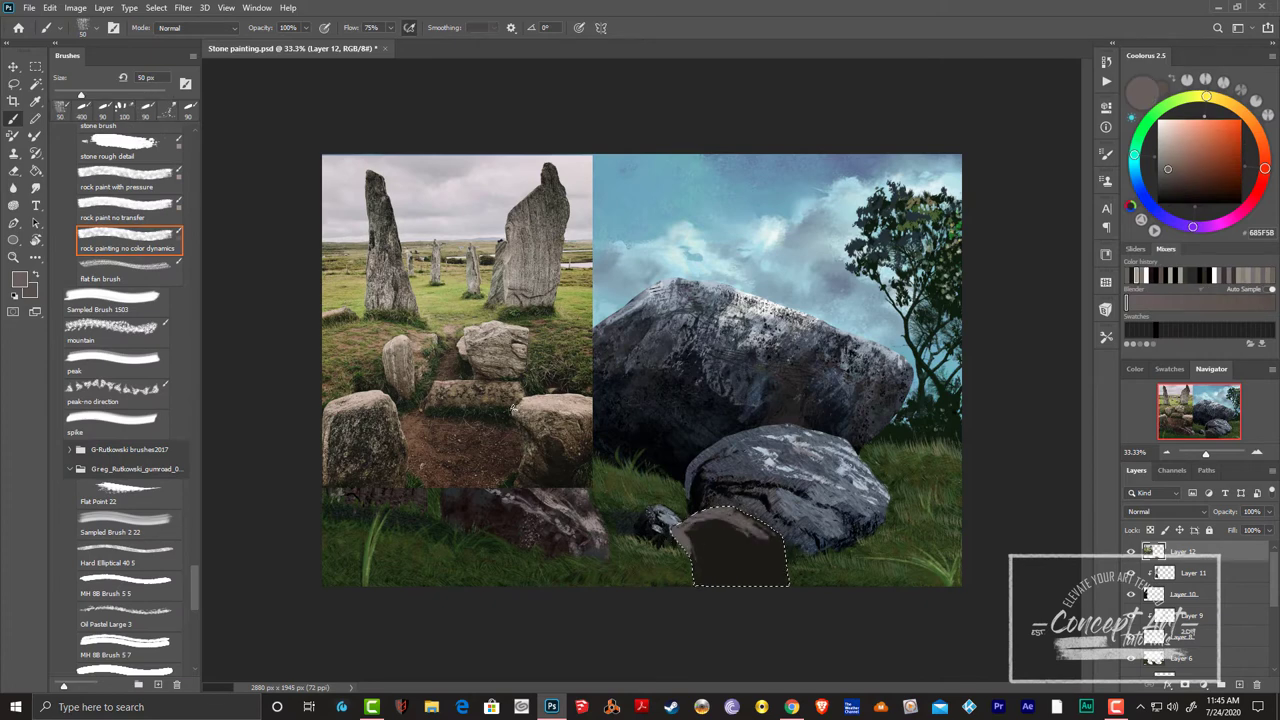
alt+click(512, 408)
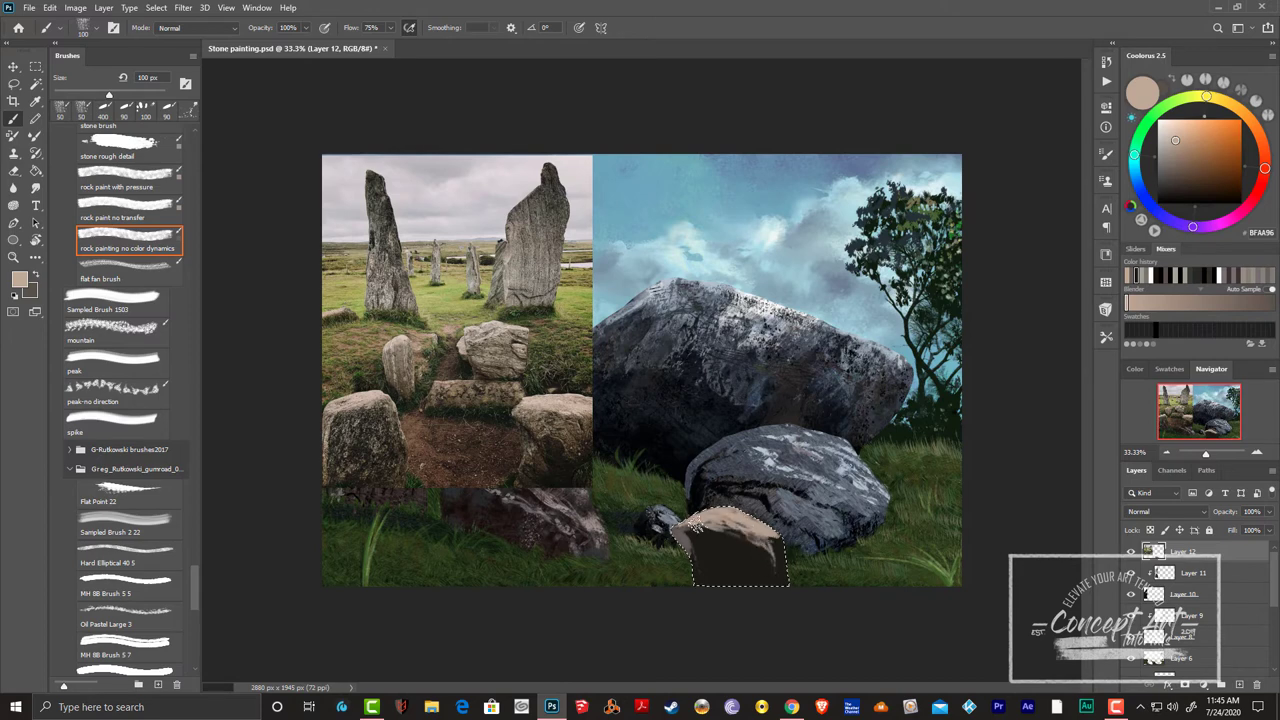
key(period)
key(period)
key(period)
drag(735, 550, 765, 590)
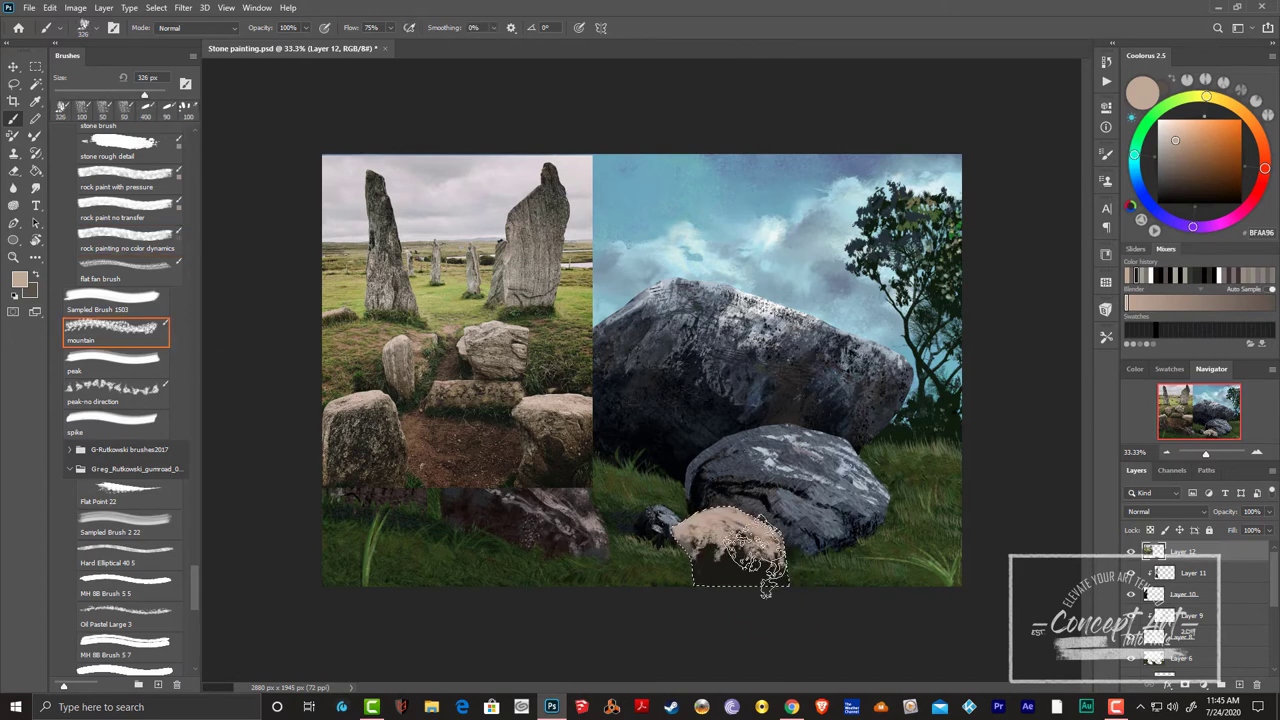
alt+click(740, 575)
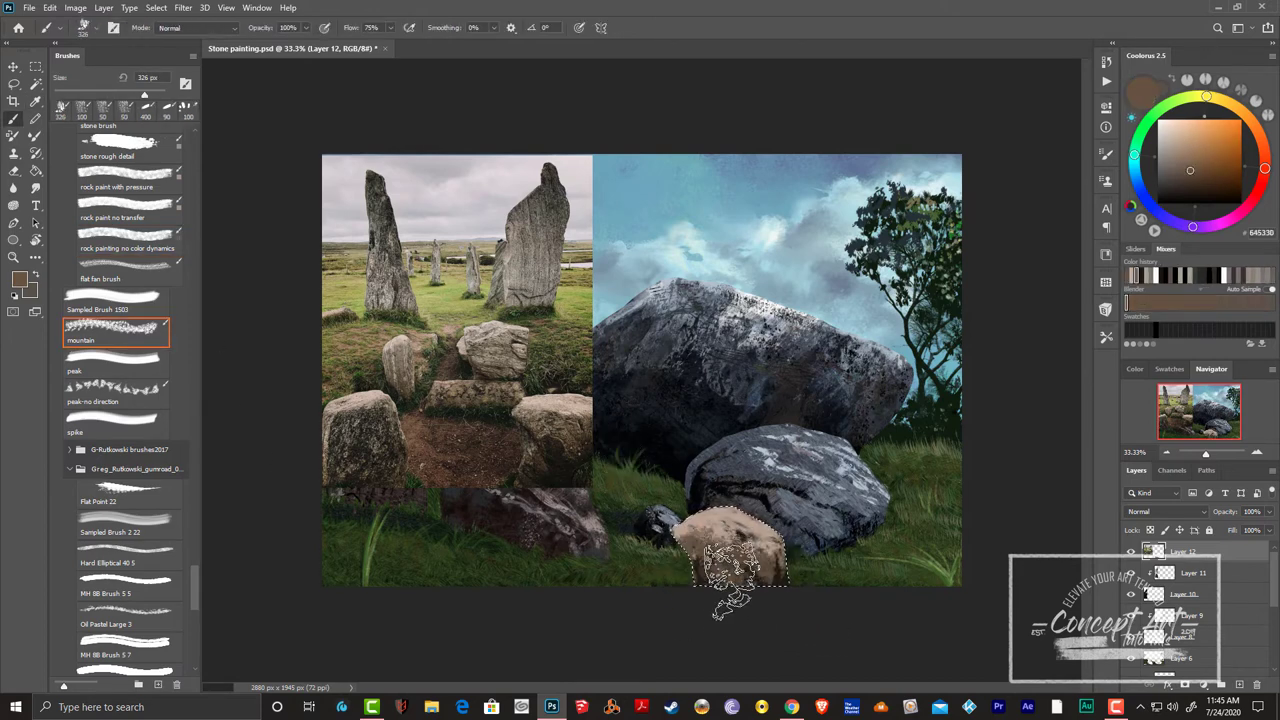
alt+click(745, 590)
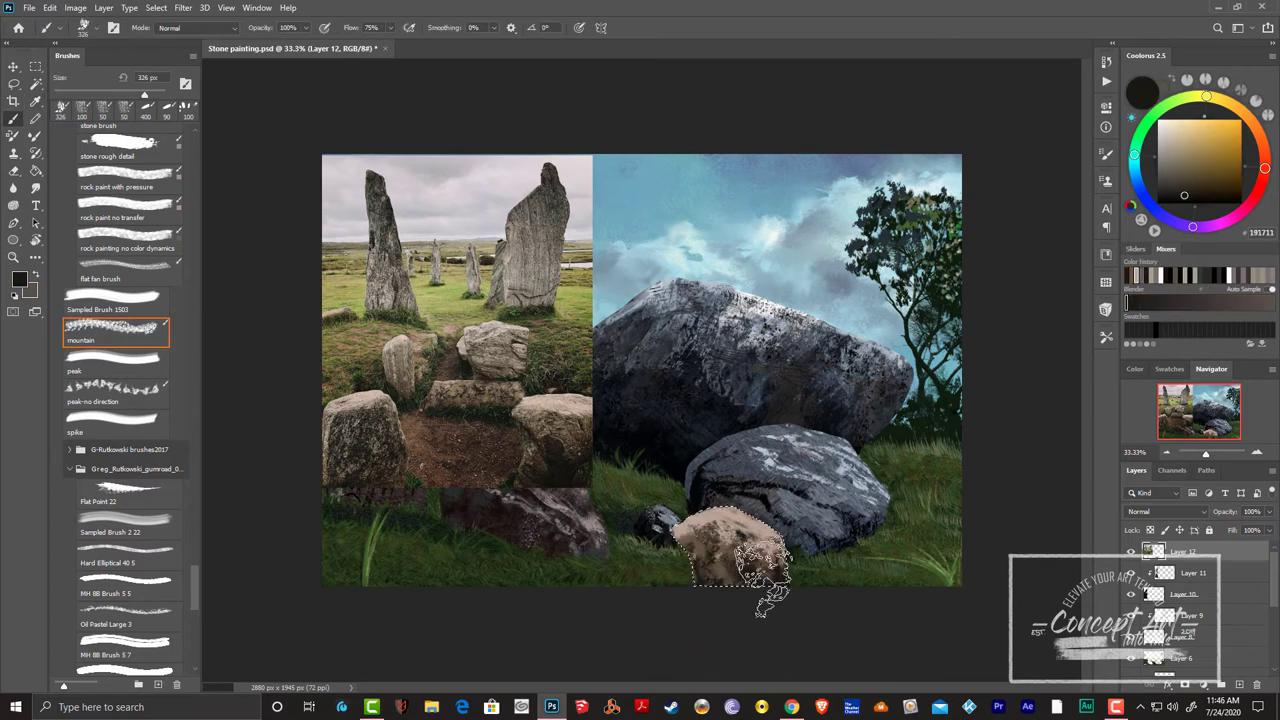
- Try dark marks on the boulder with the snowy mountain -tilt brush, then undo them
scroll(155, 506, up, 5)
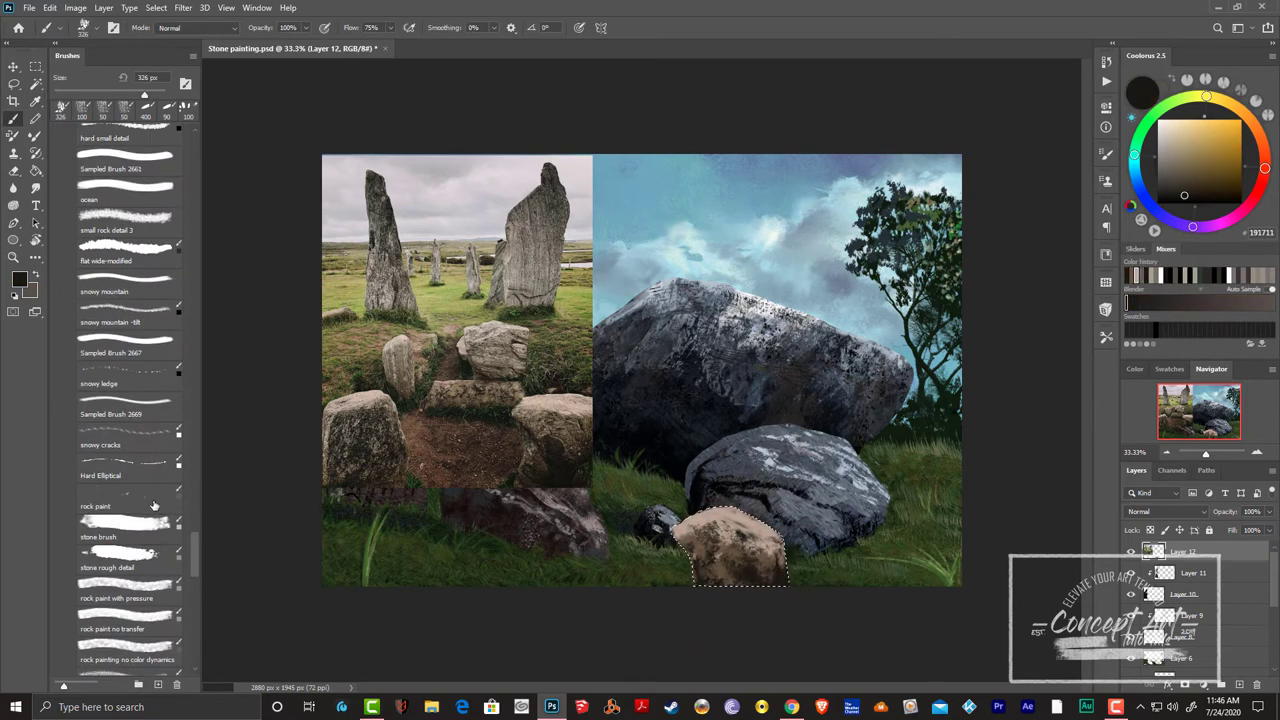
click(155, 506)
click(145, 318)
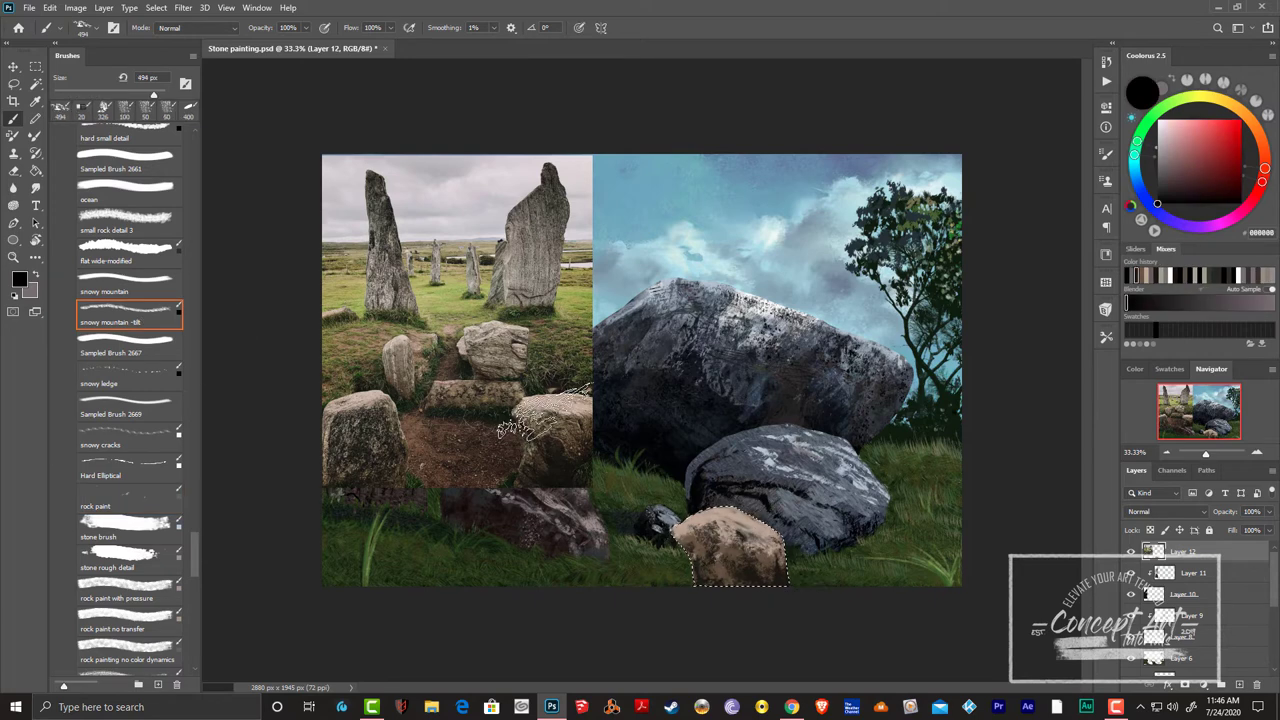
alt+click(720, 503)
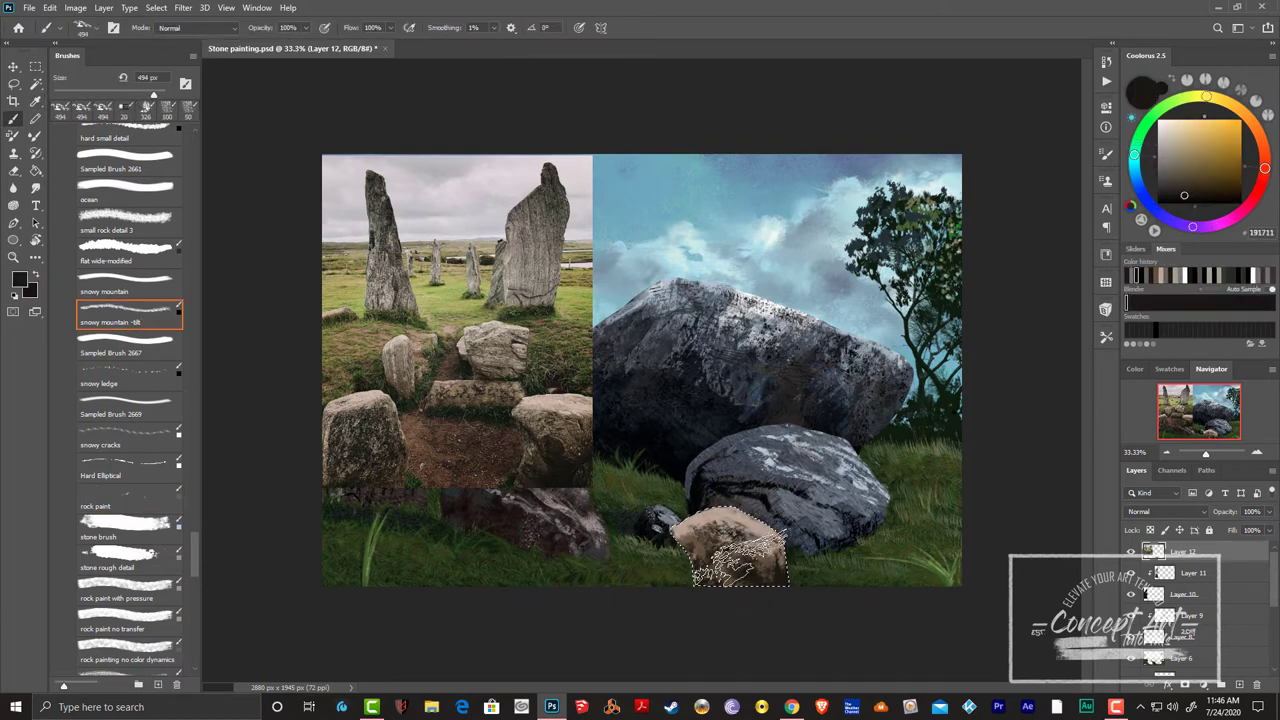
mouse_move(715, 545)
mouse_down()
mouse_move(740, 545)
mouse_move(728, 606)
mouse_up()
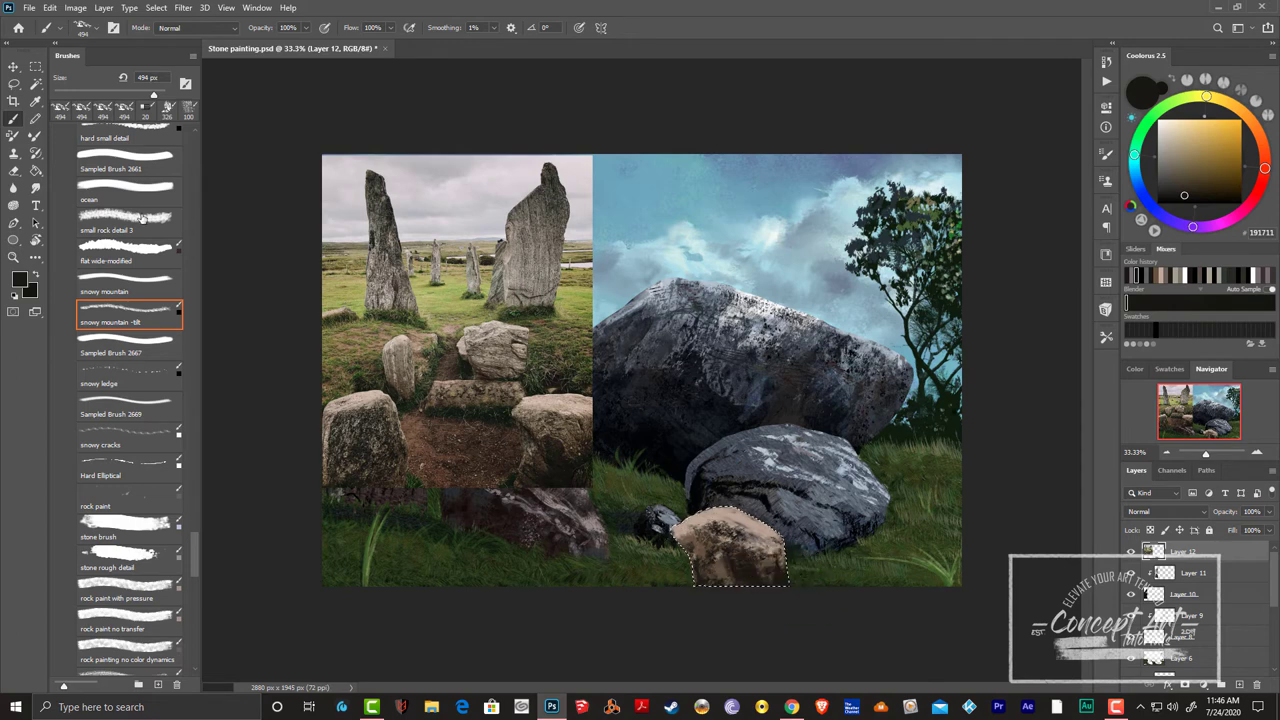
drag(195, 548, 195, 526)
click(130, 268)
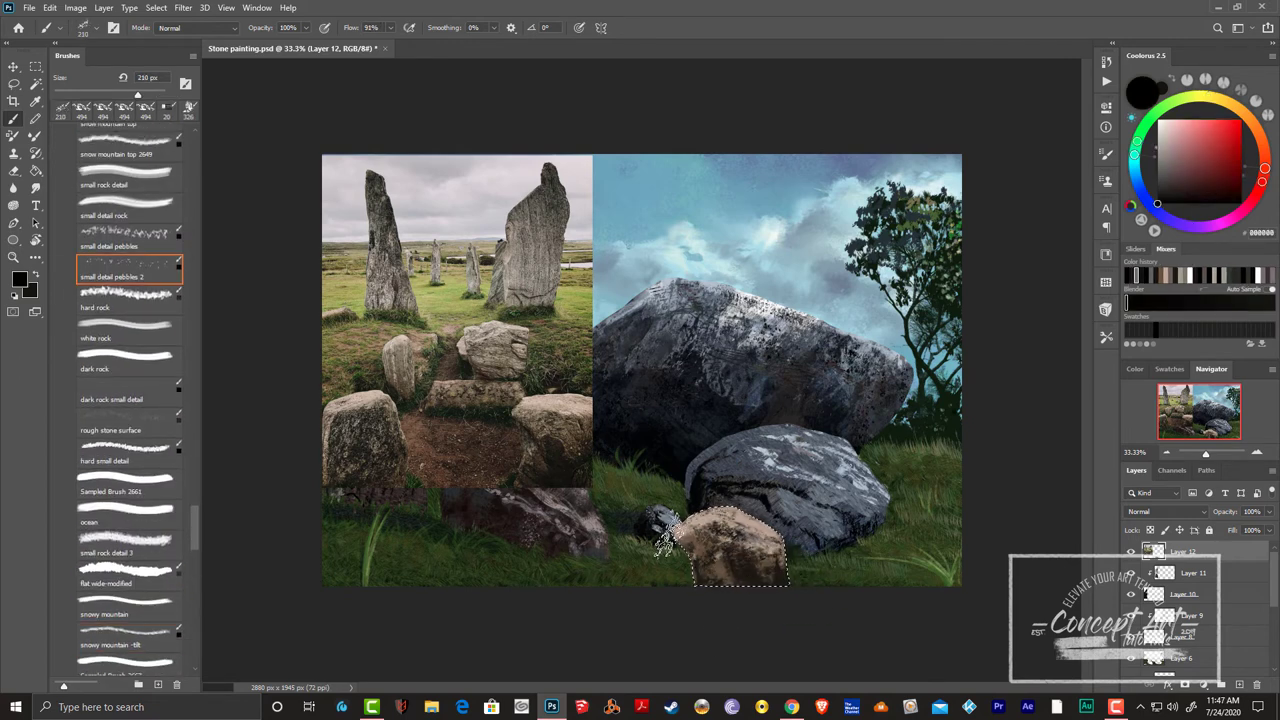
key(ctrl+z)
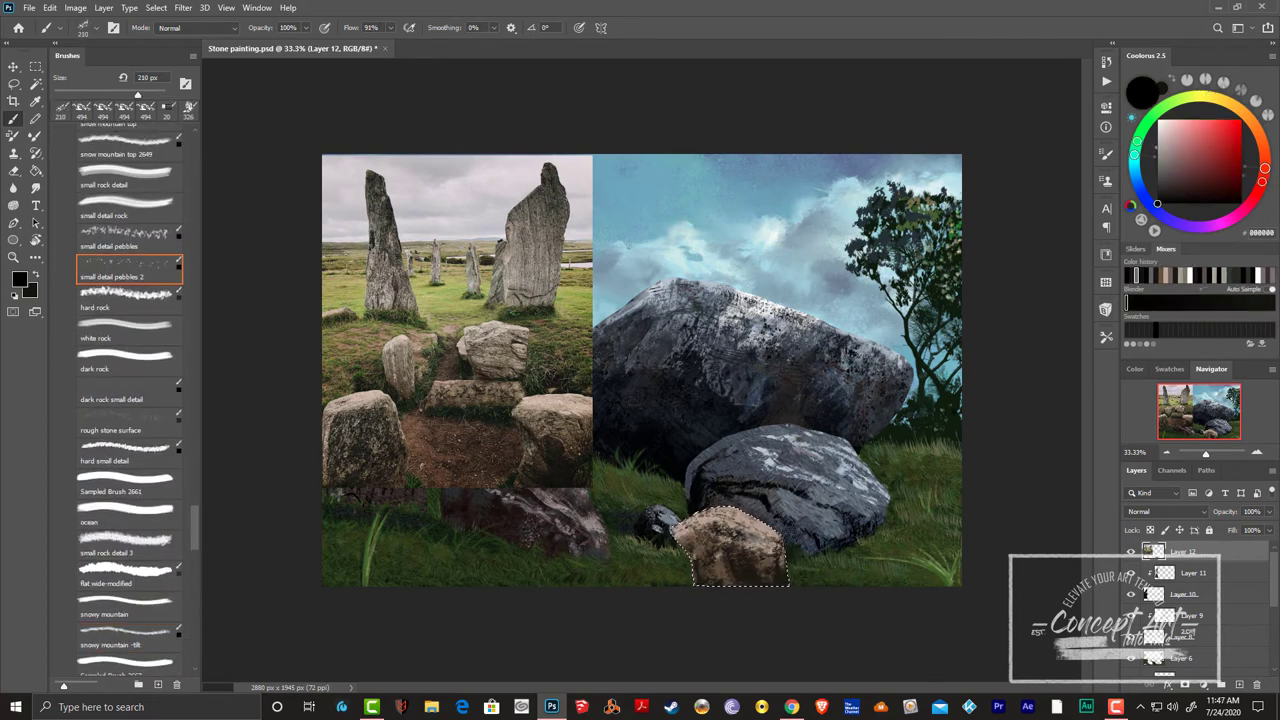
- Dab dark pebble texture onto the boulder with the small detail pebbles brush and sampled browns
alt+click(735, 550)
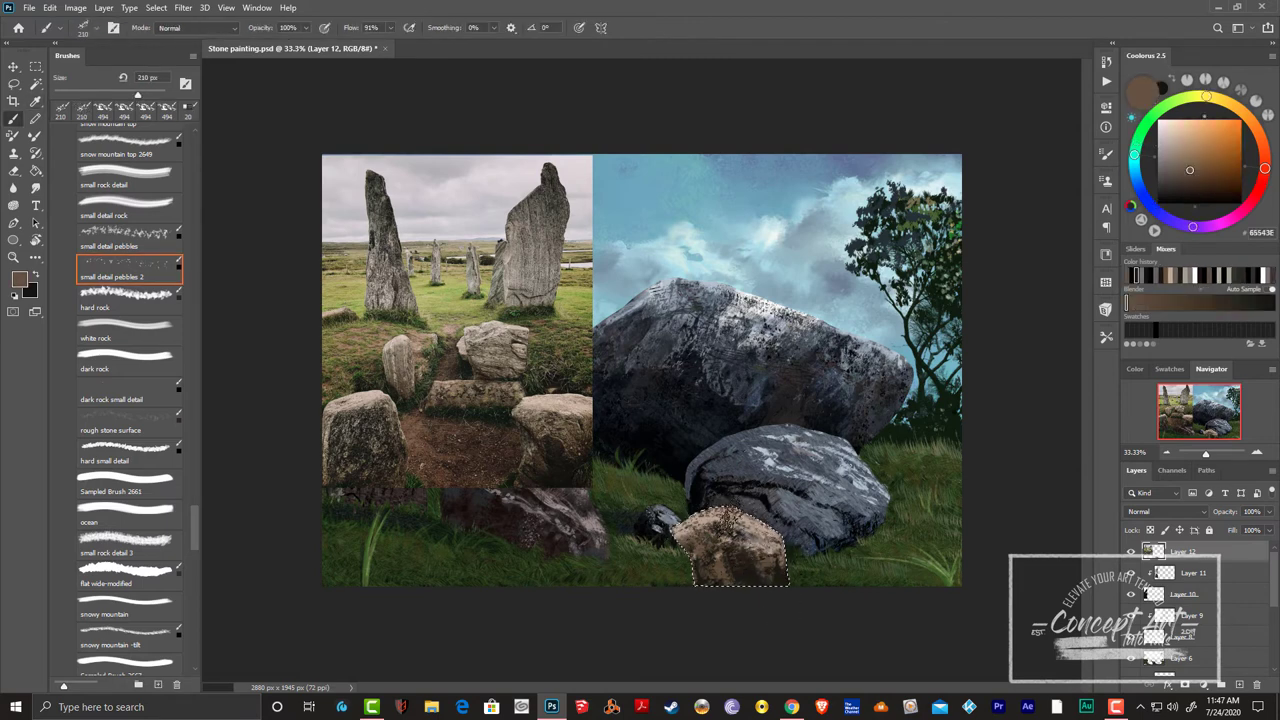
click(125, 238)
alt+click(720, 490)
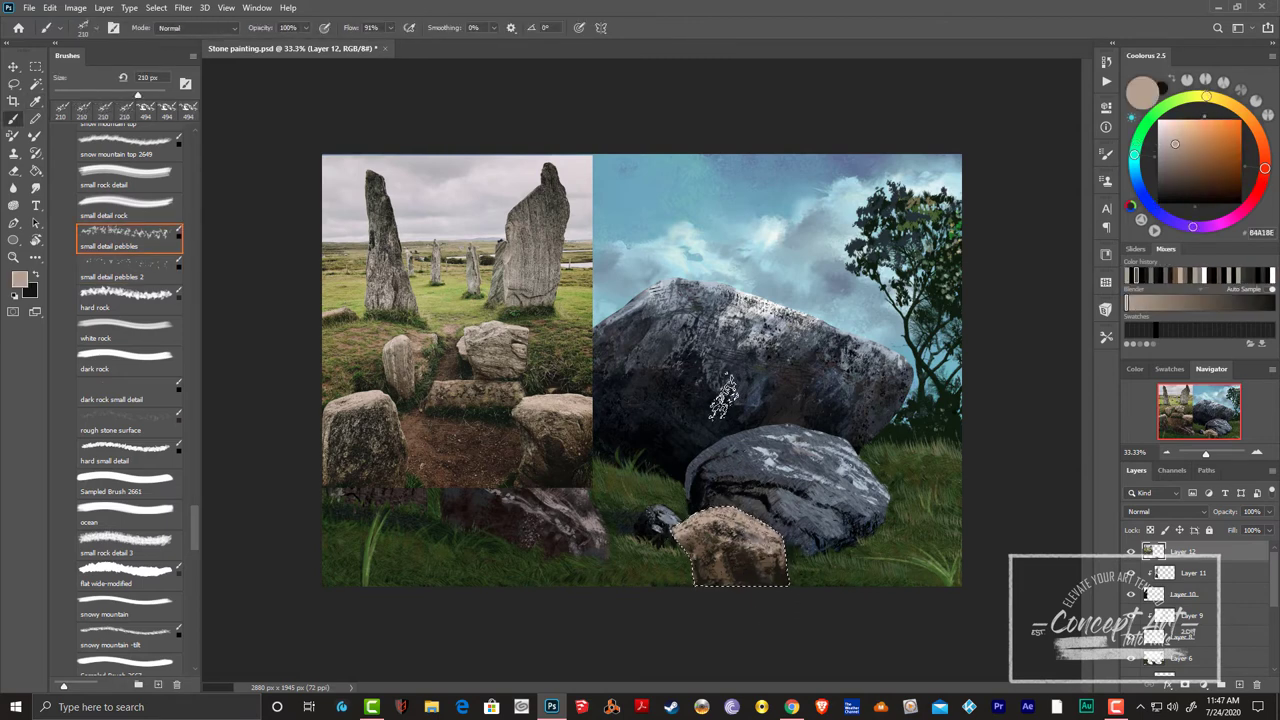
alt+click(735, 522)
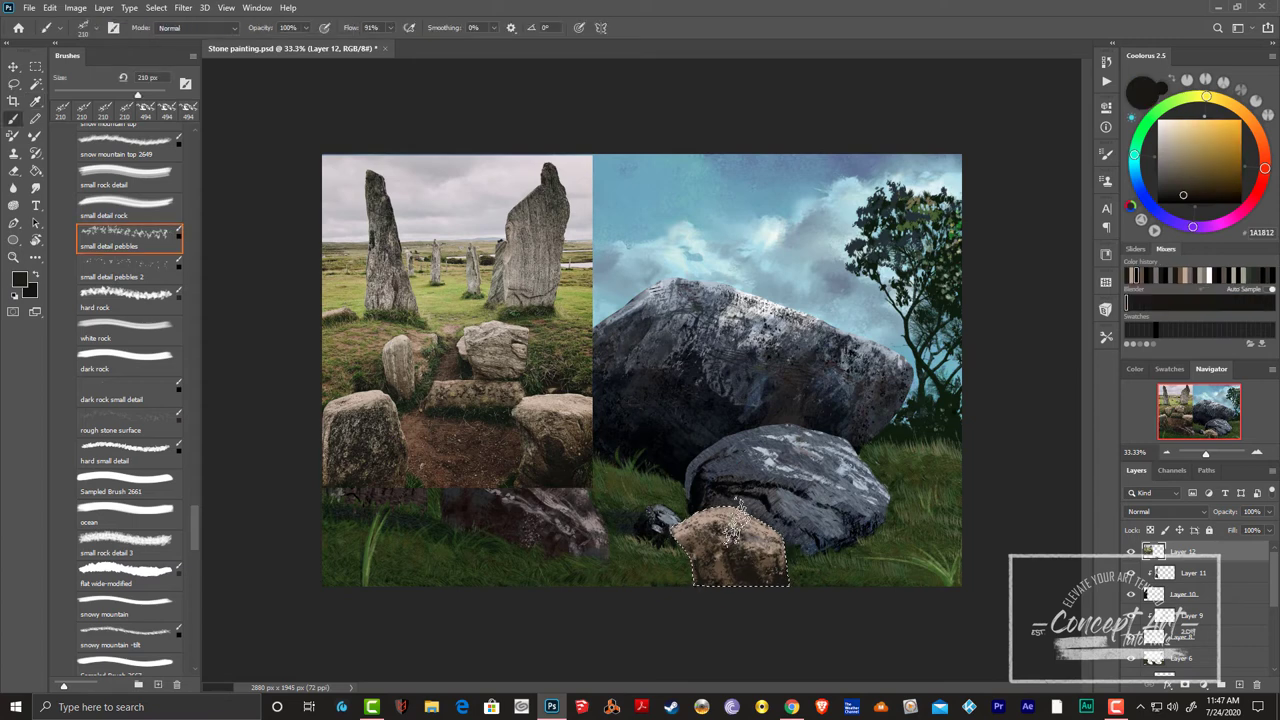
drag(745, 497, 760, 545)
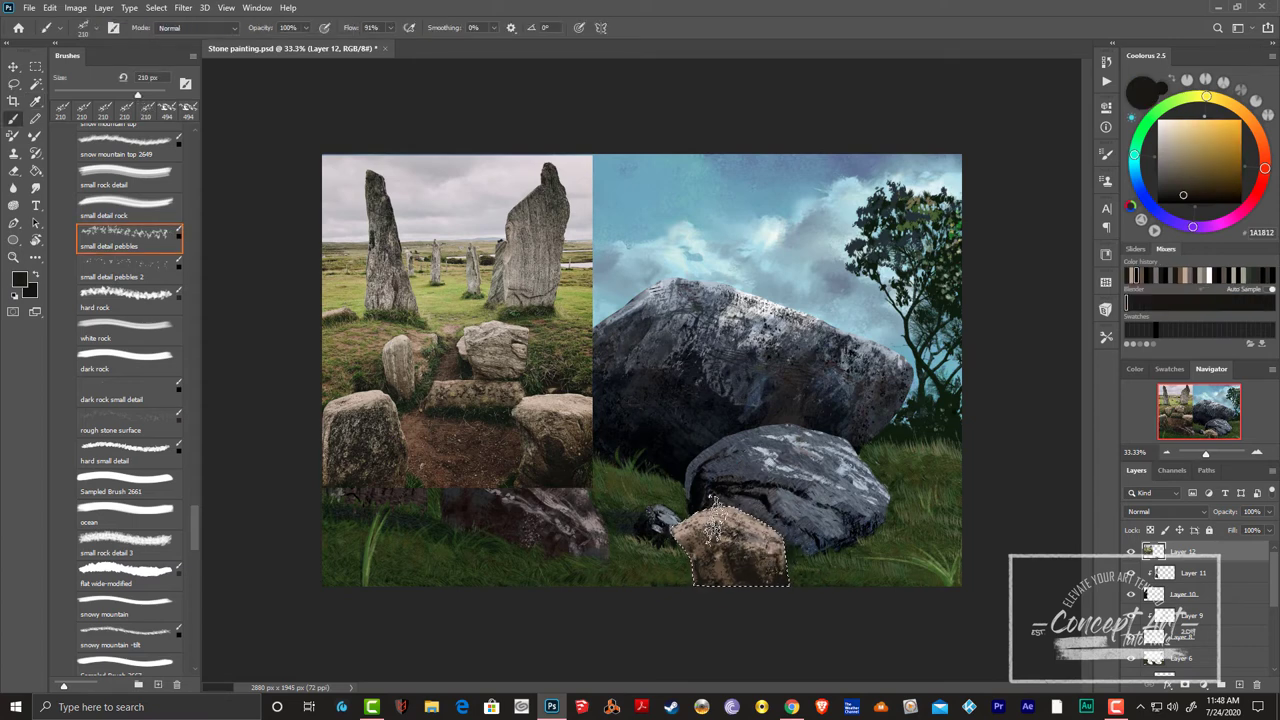
alt+click(735, 545)
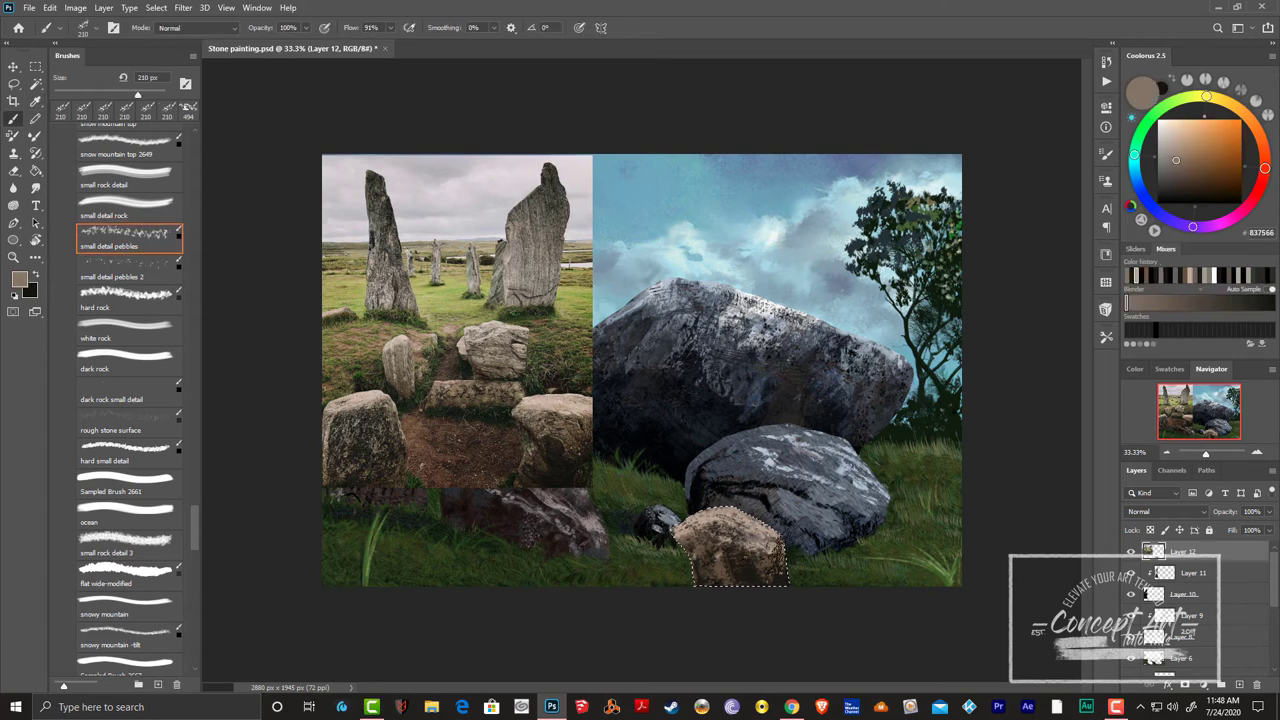
- Try the rough stone surface, crack 2 and stoke cracks brushes, then sample a grey-brown
click(125, 420)
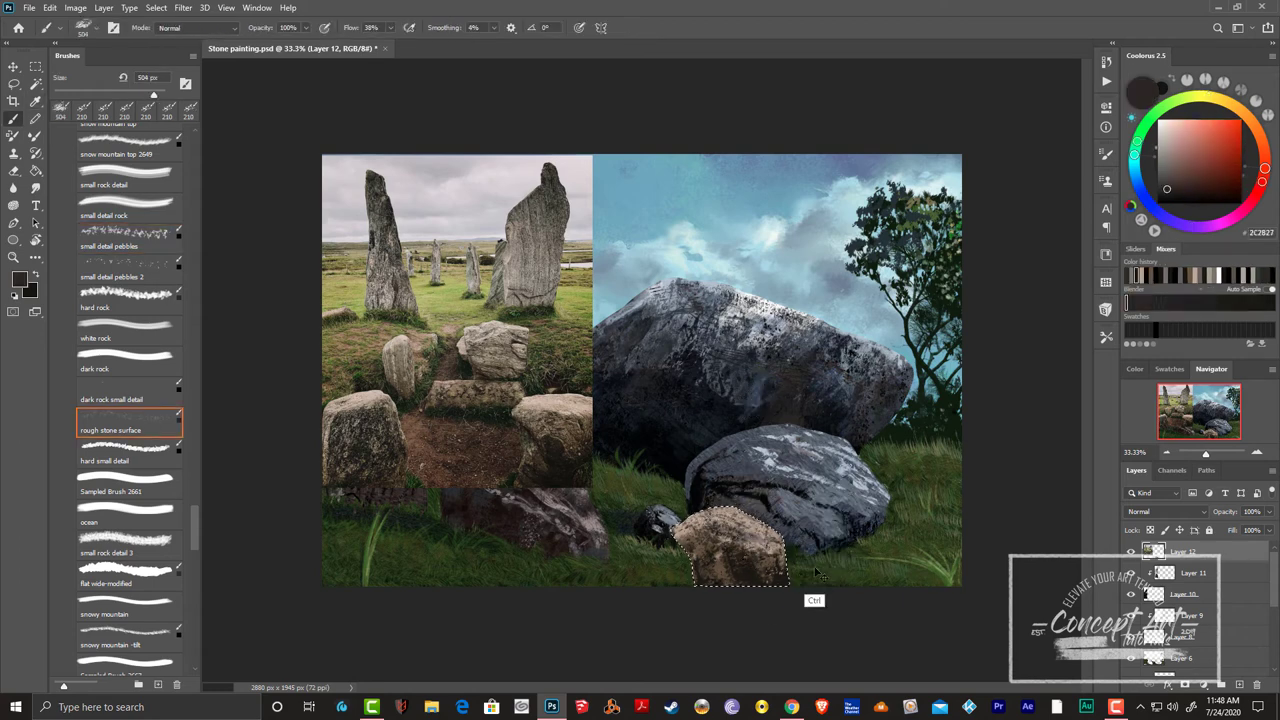
scroll(180, 479, up, 5)
click(125, 330)
key(x)
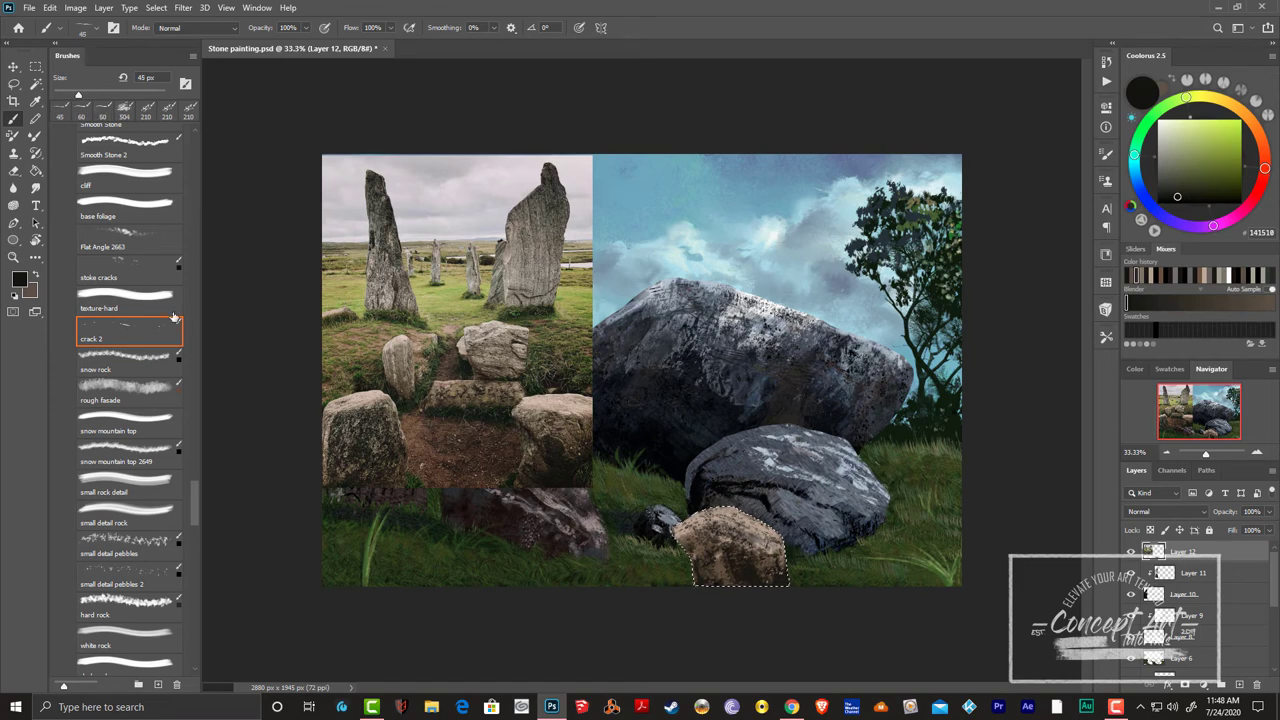
click(128, 268)
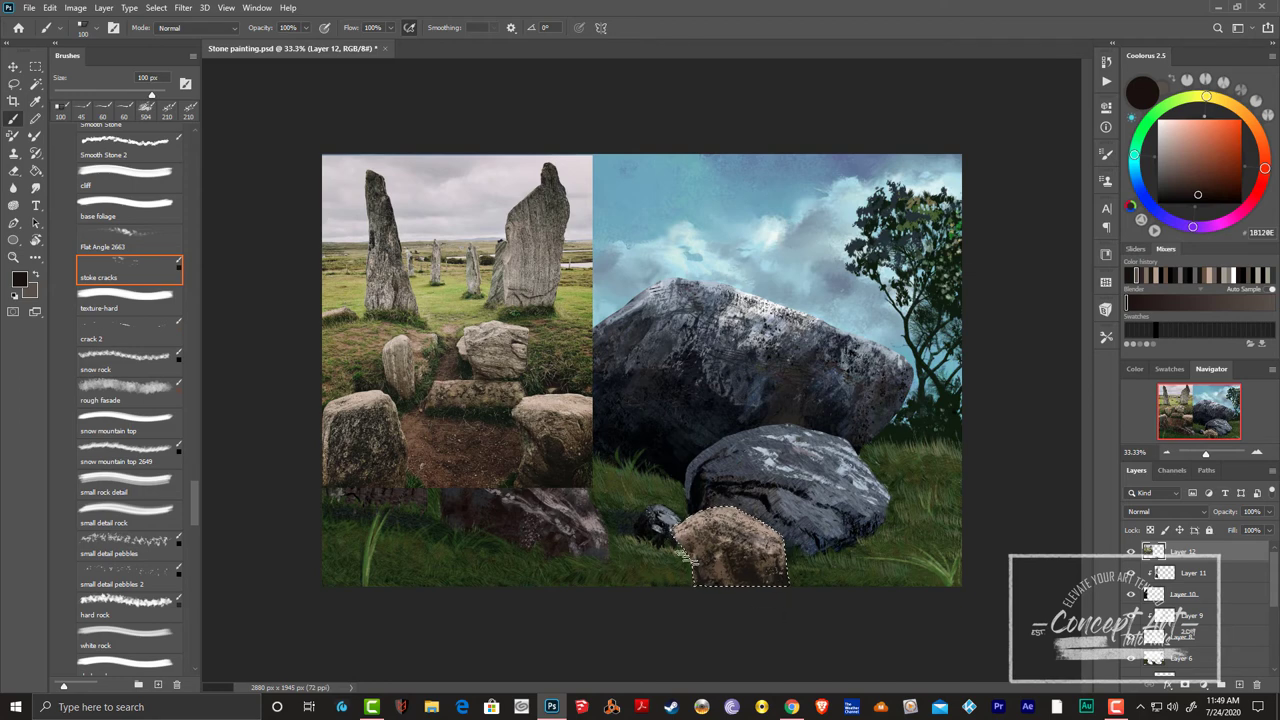
alt+click(661, 543)
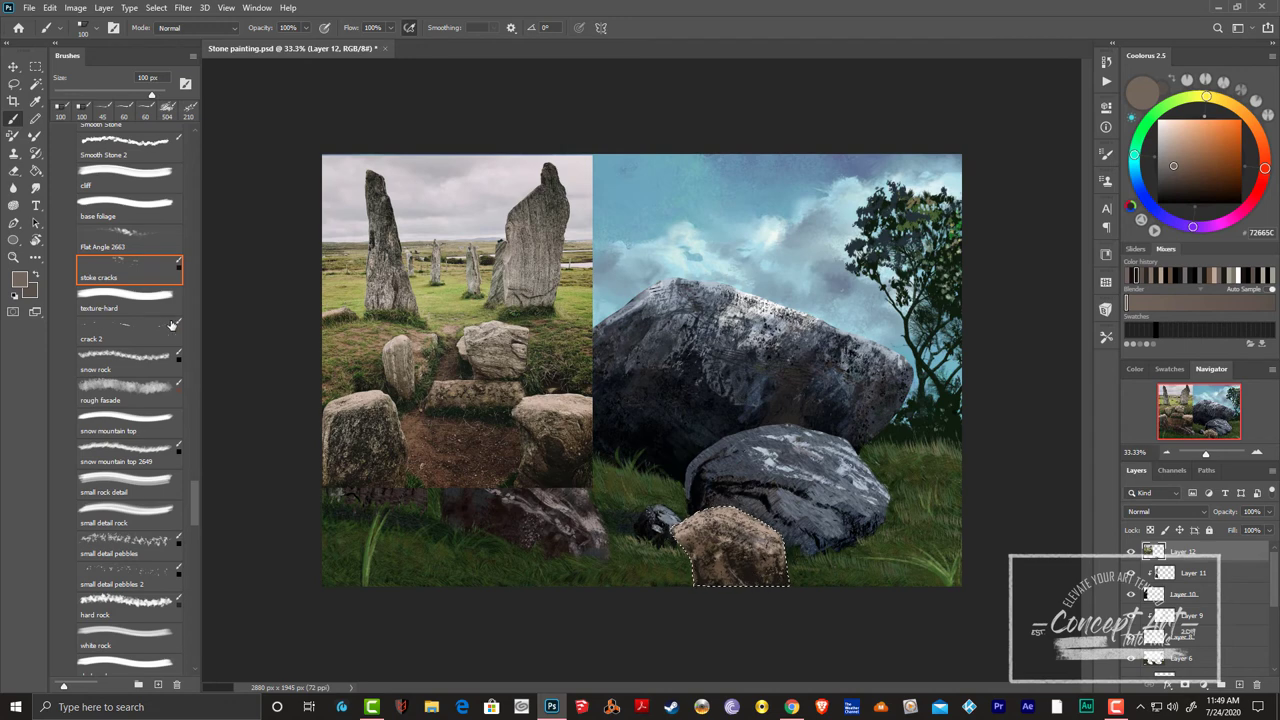
drag(197, 512, 194, 436)
- Sample a dark colour, test rock detail, broken bricks and branch texture3 brushes, then deselect the boulder
click(128, 238)
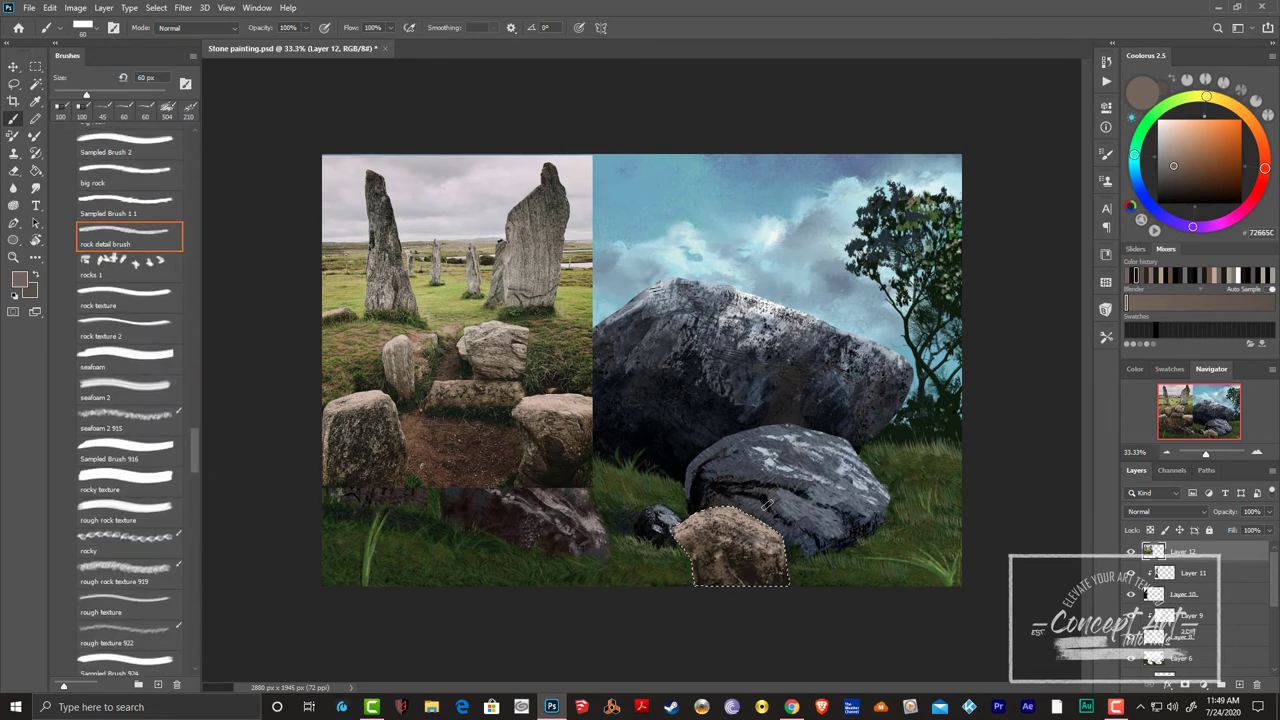
alt+click(735, 556)
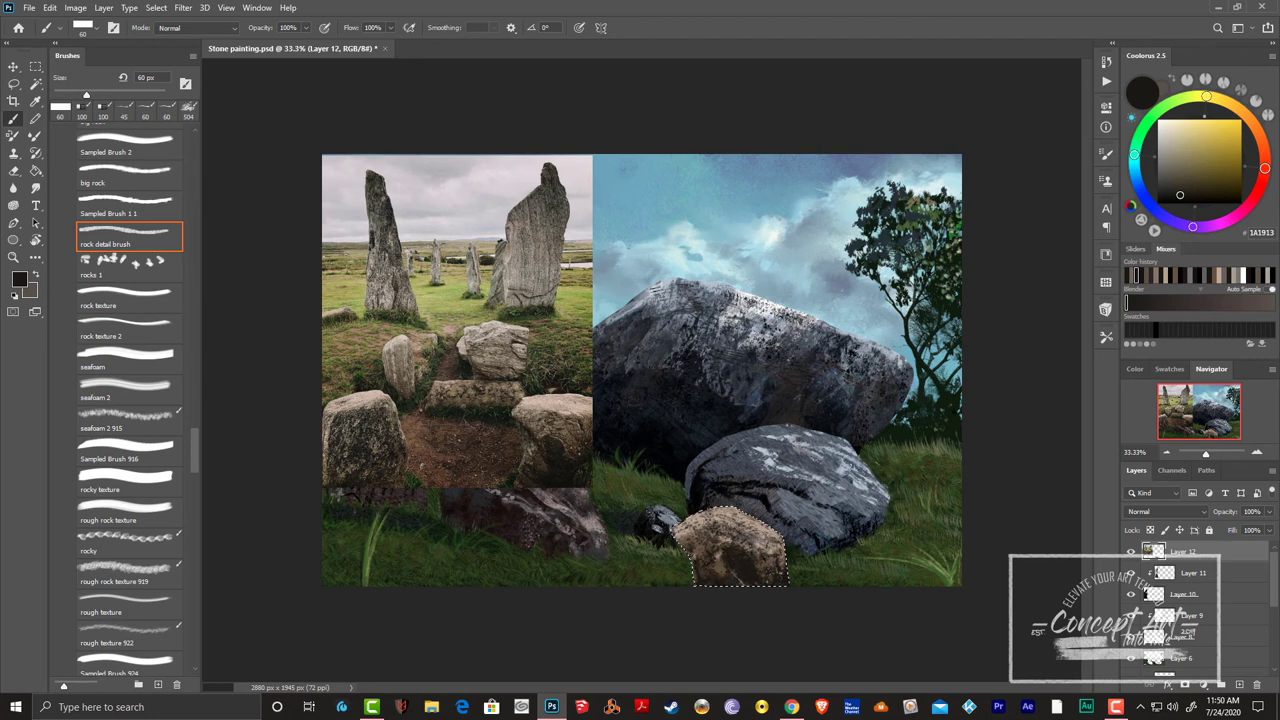
scroll(150, 400, up, 5)
click(128, 360)
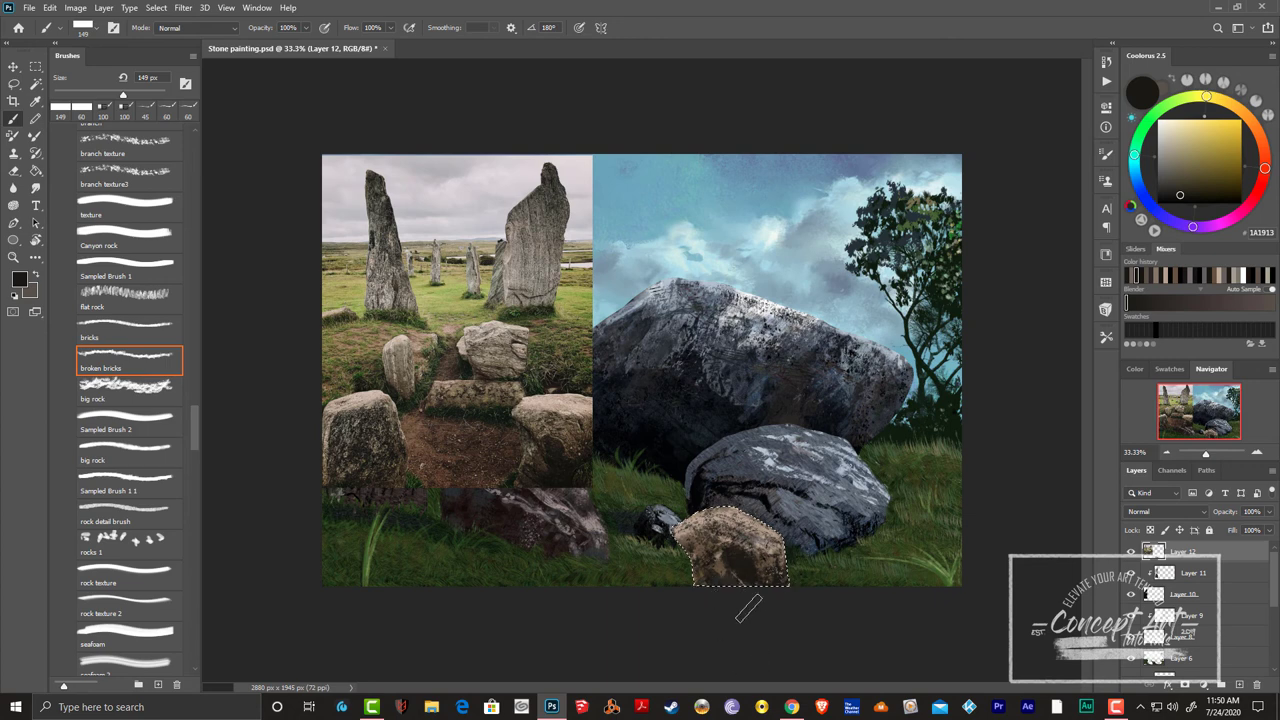
click(128, 175)
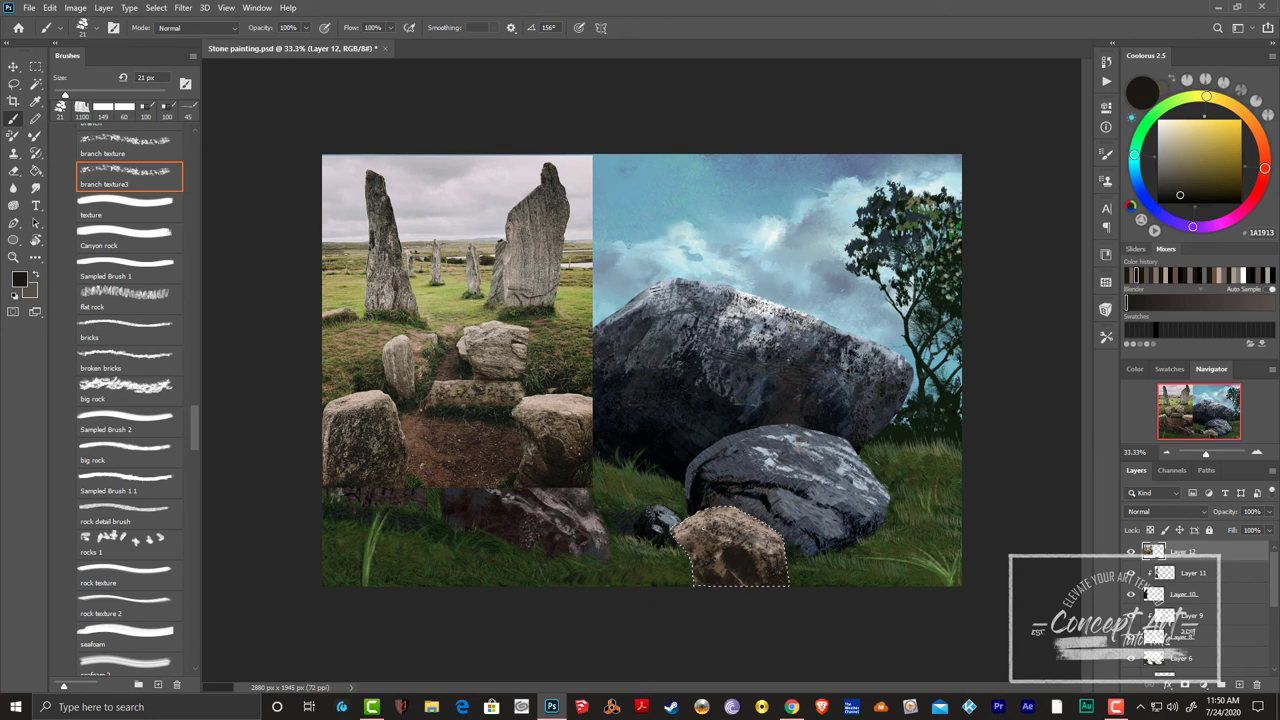
key(m)
key(ctrl+d)
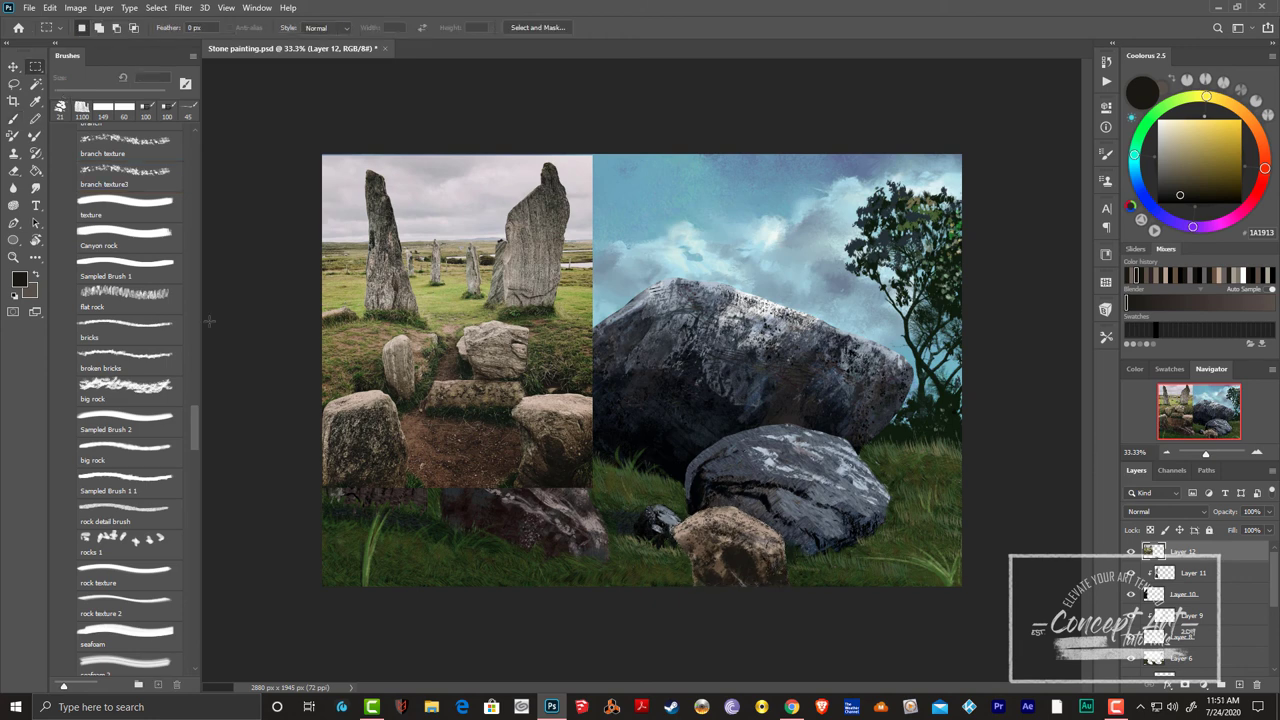
- Load the 125 px multiple cracks brush and show its Brush Settings panel (F5)
scroll(128, 400, up, 5)
click(128, 390)
key(F5)
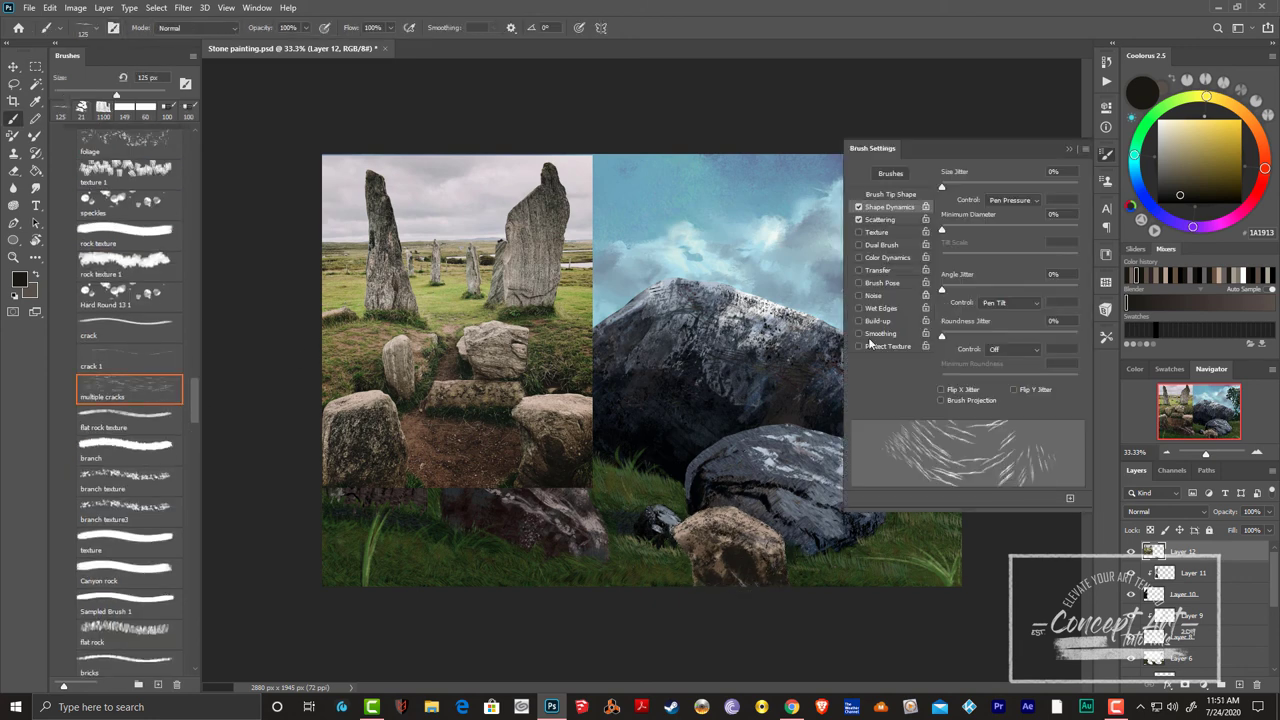